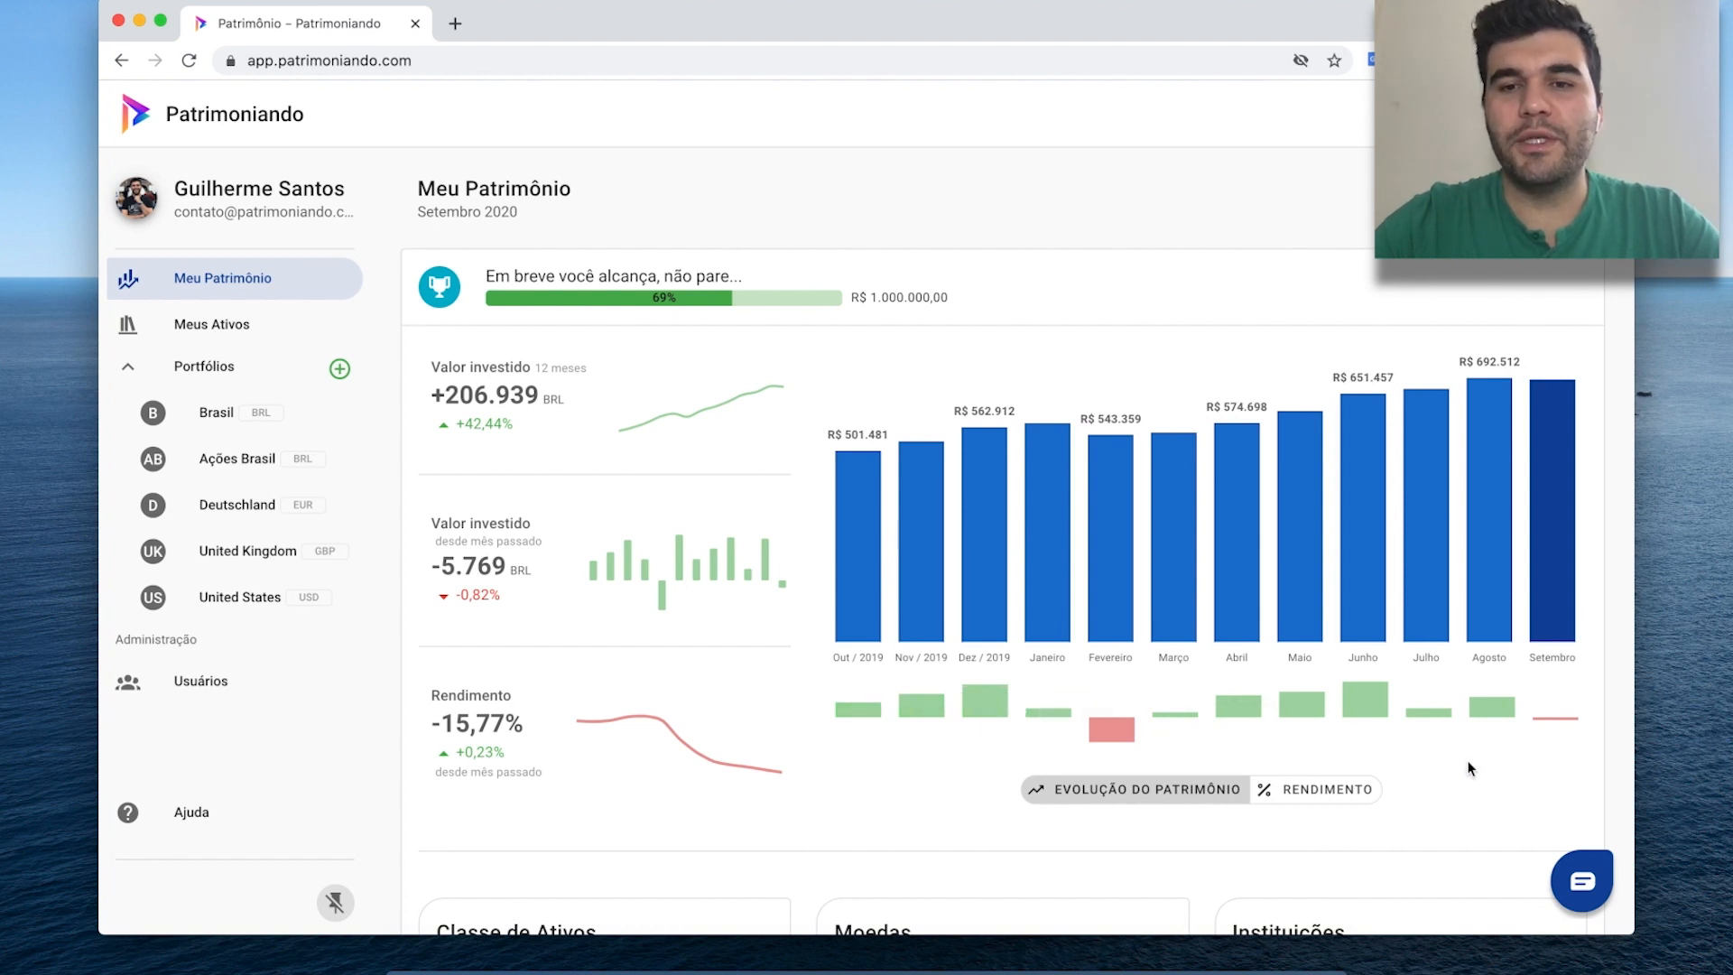
# Switch the bars under the wealth chart to RENDIMENTO monthly returns and scroll down the dashboard.
pyautogui.click(1325, 796)
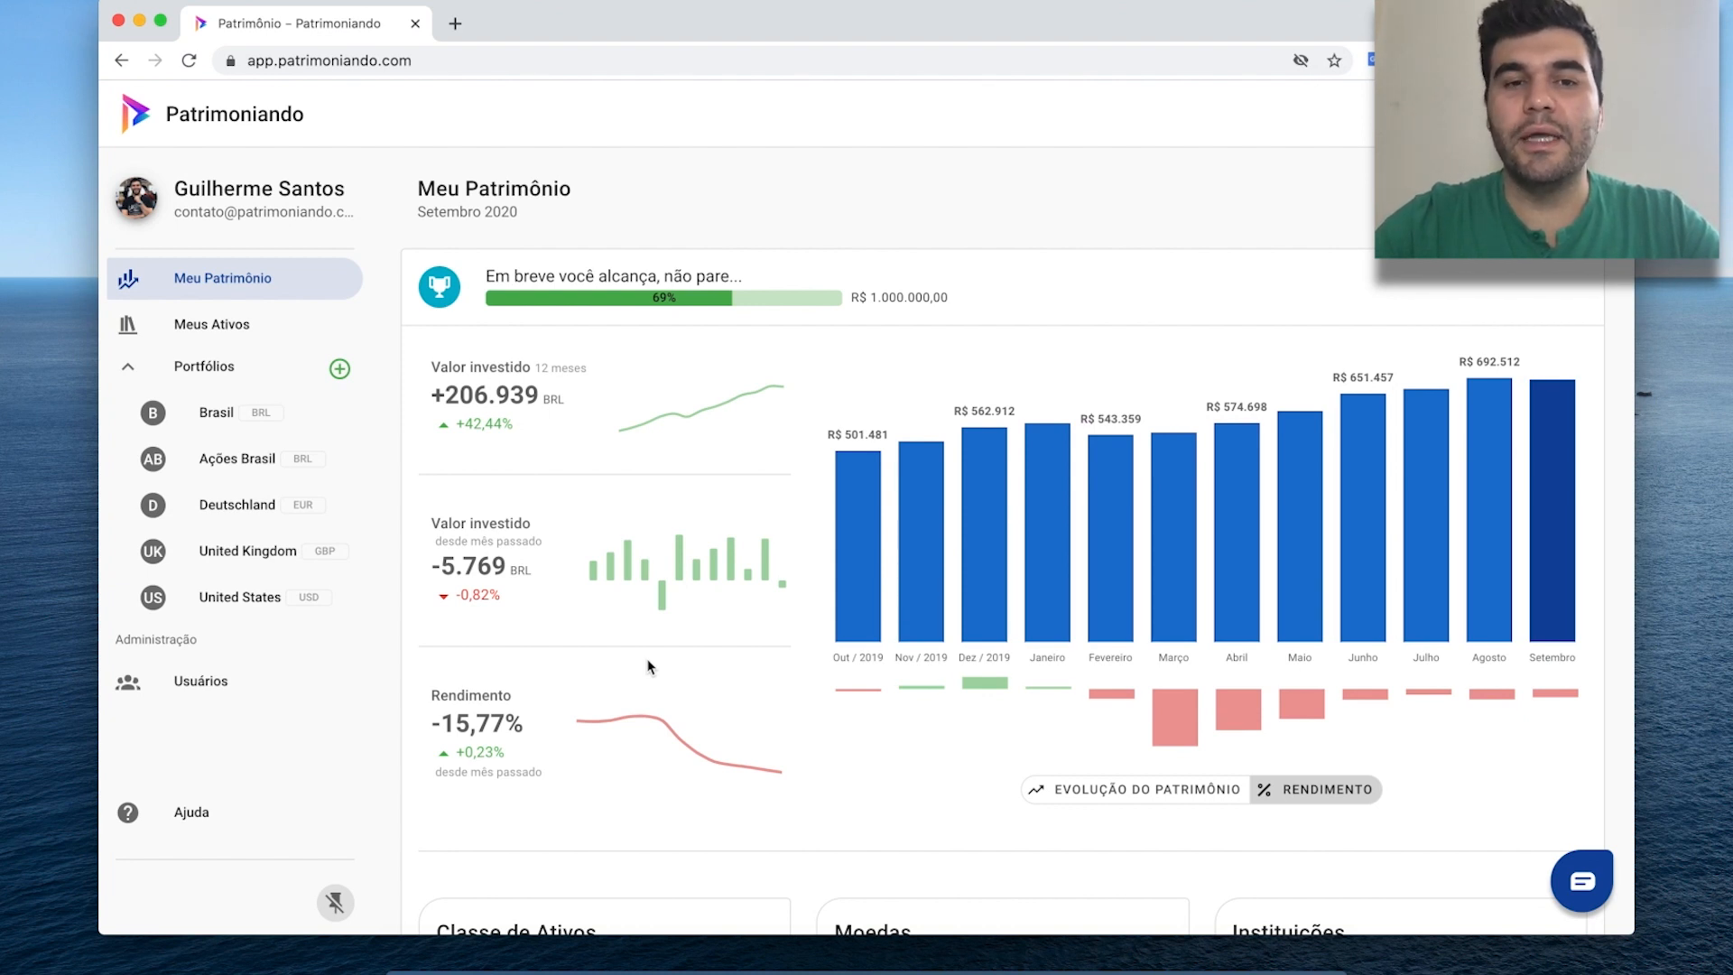
pyautogui.scroll(-1, 648, 666)
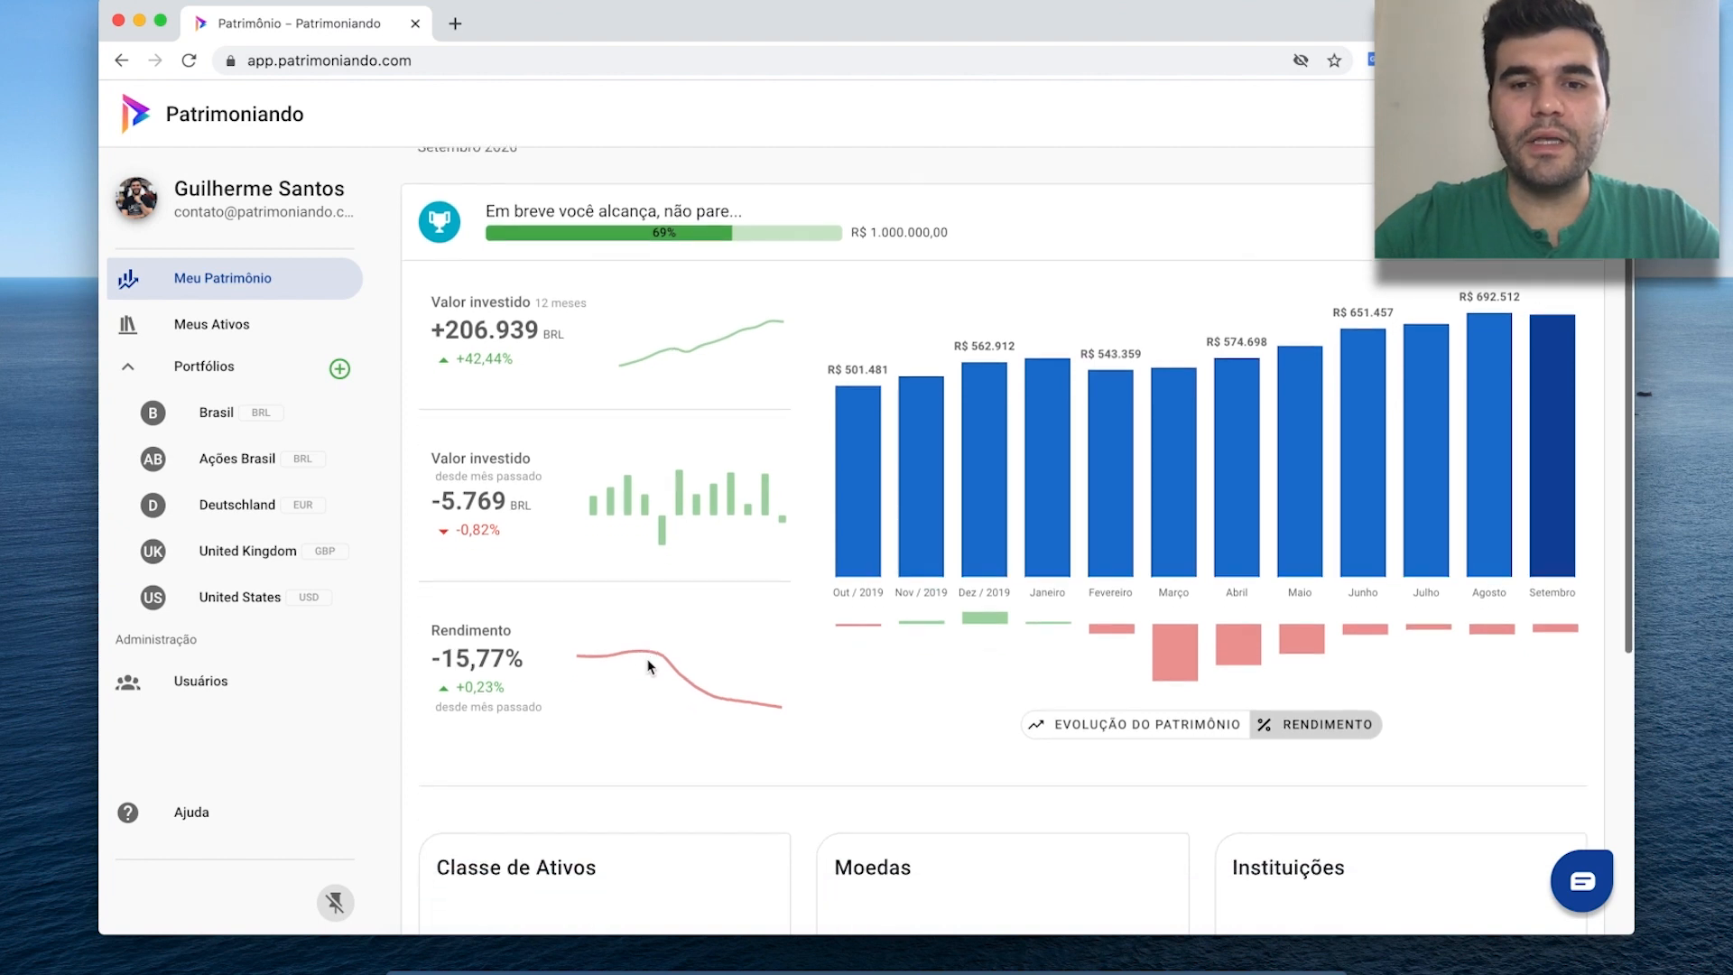
# Hide Imóvel, Dinheiro, Conta investimento, Conta corrente and Conta poupança from the pie, then open Meus Ativos.
pyautogui.scroll(-5, 648, 666)
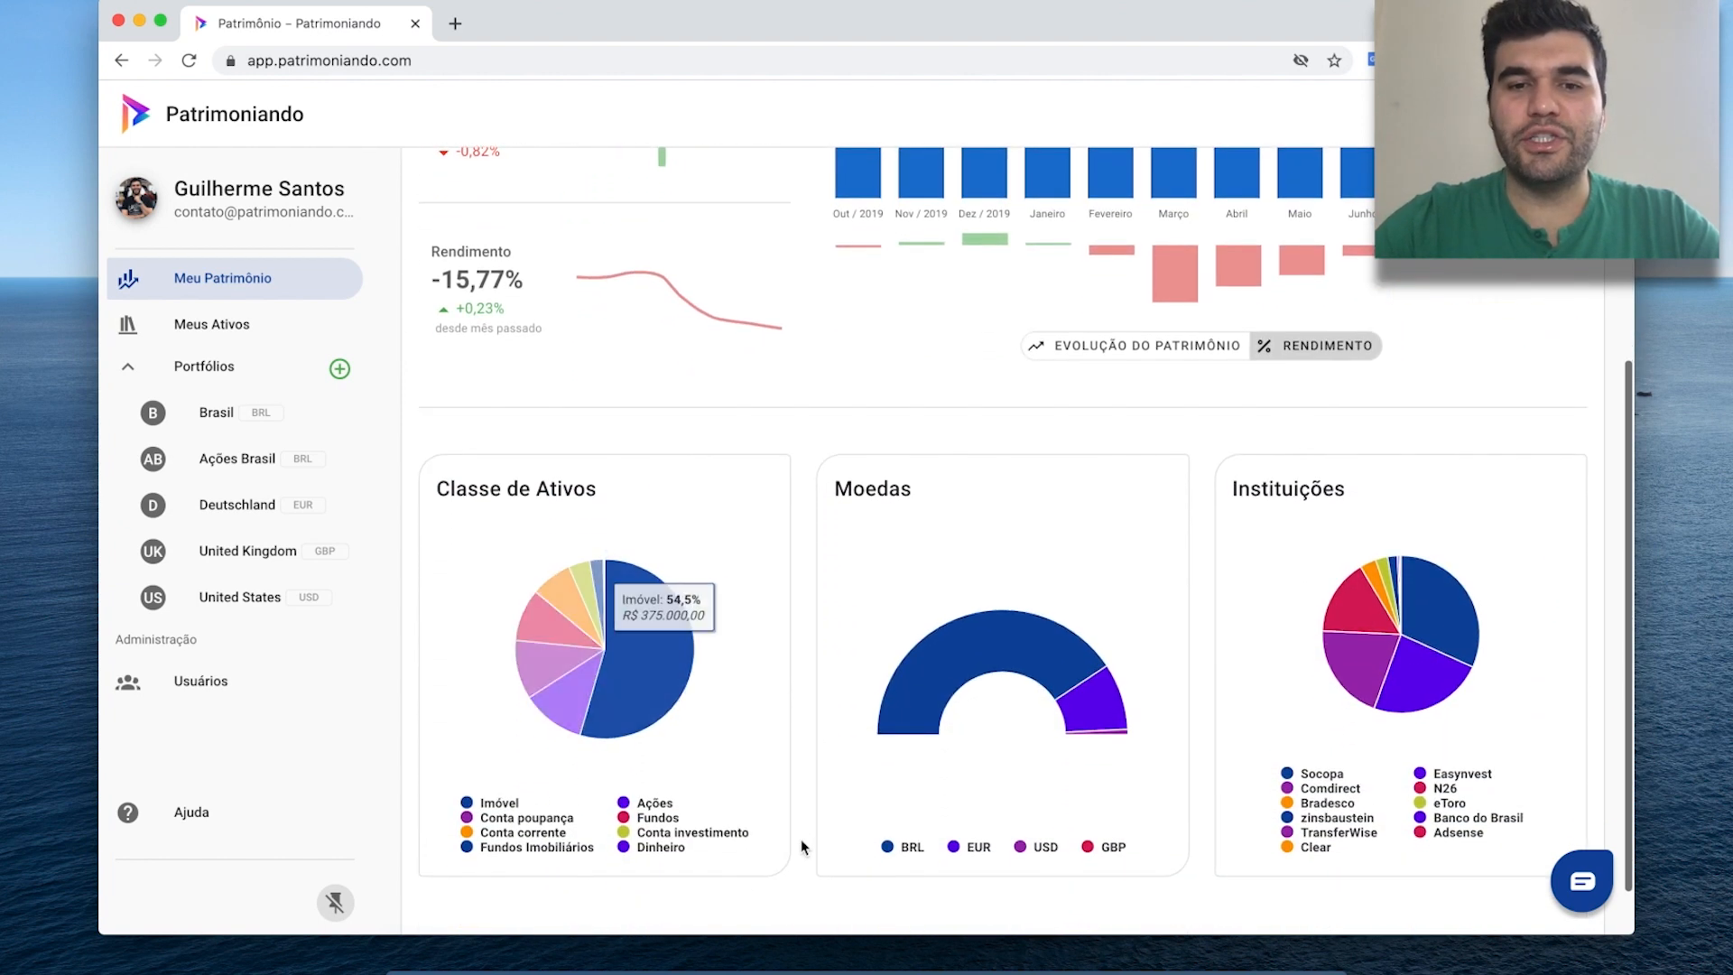
pyautogui.scroll(-1, 800, 846)
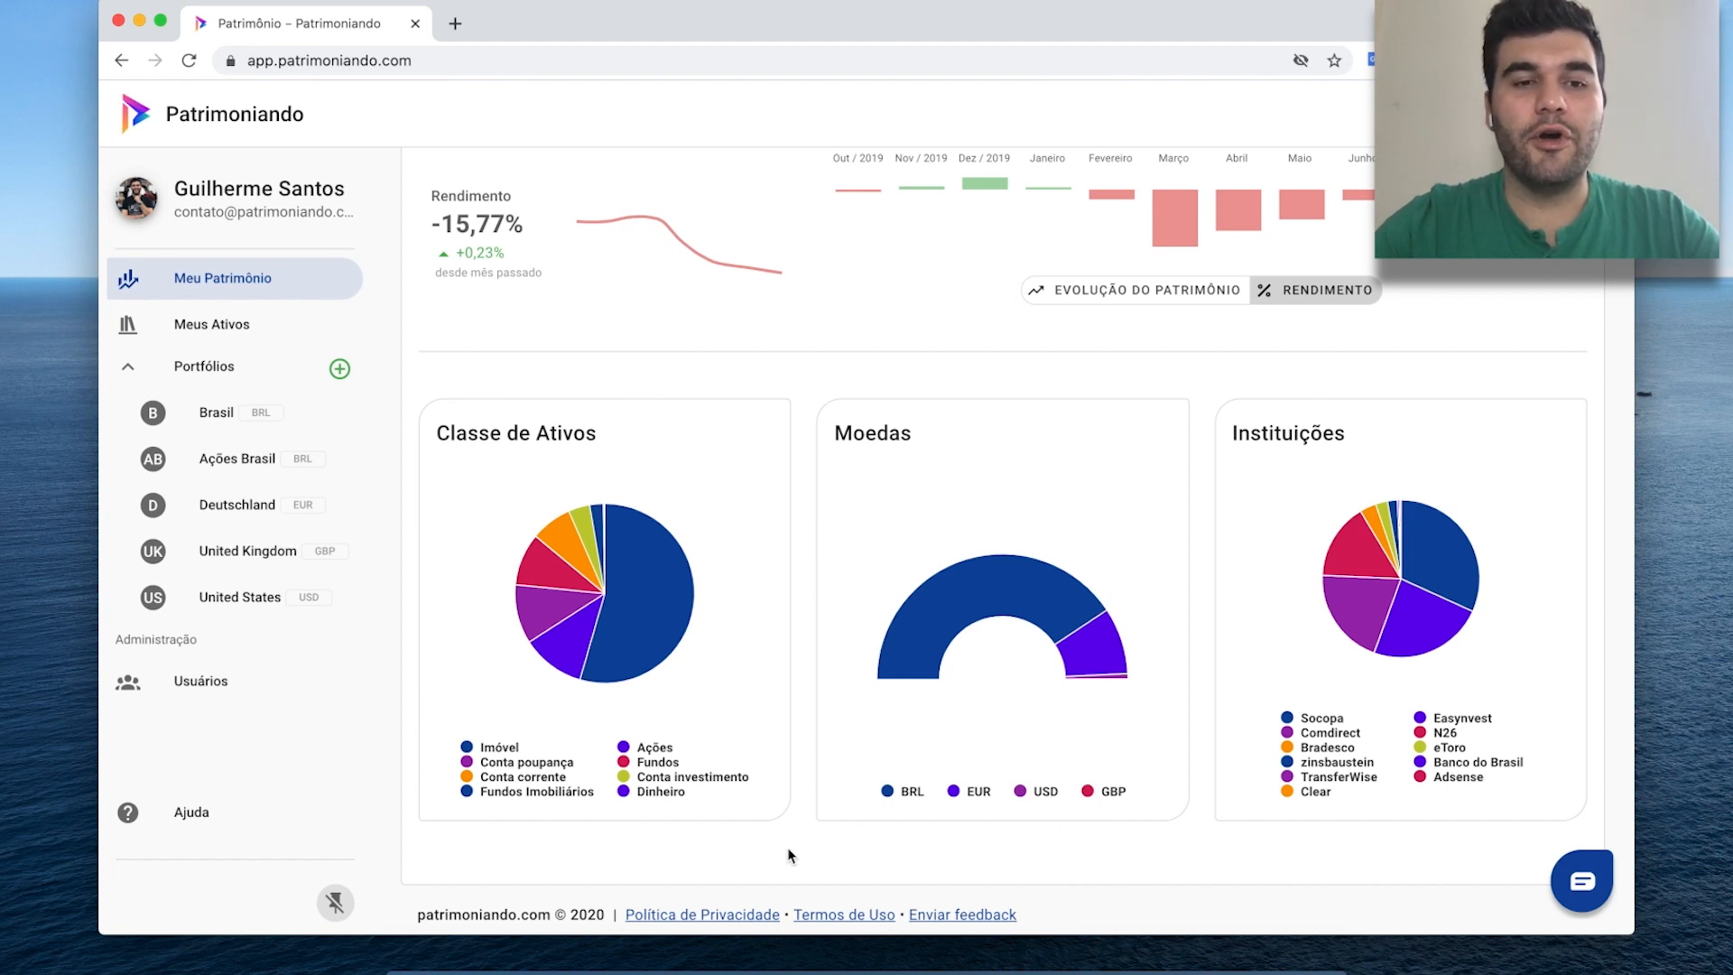
pyautogui.click(488, 752)
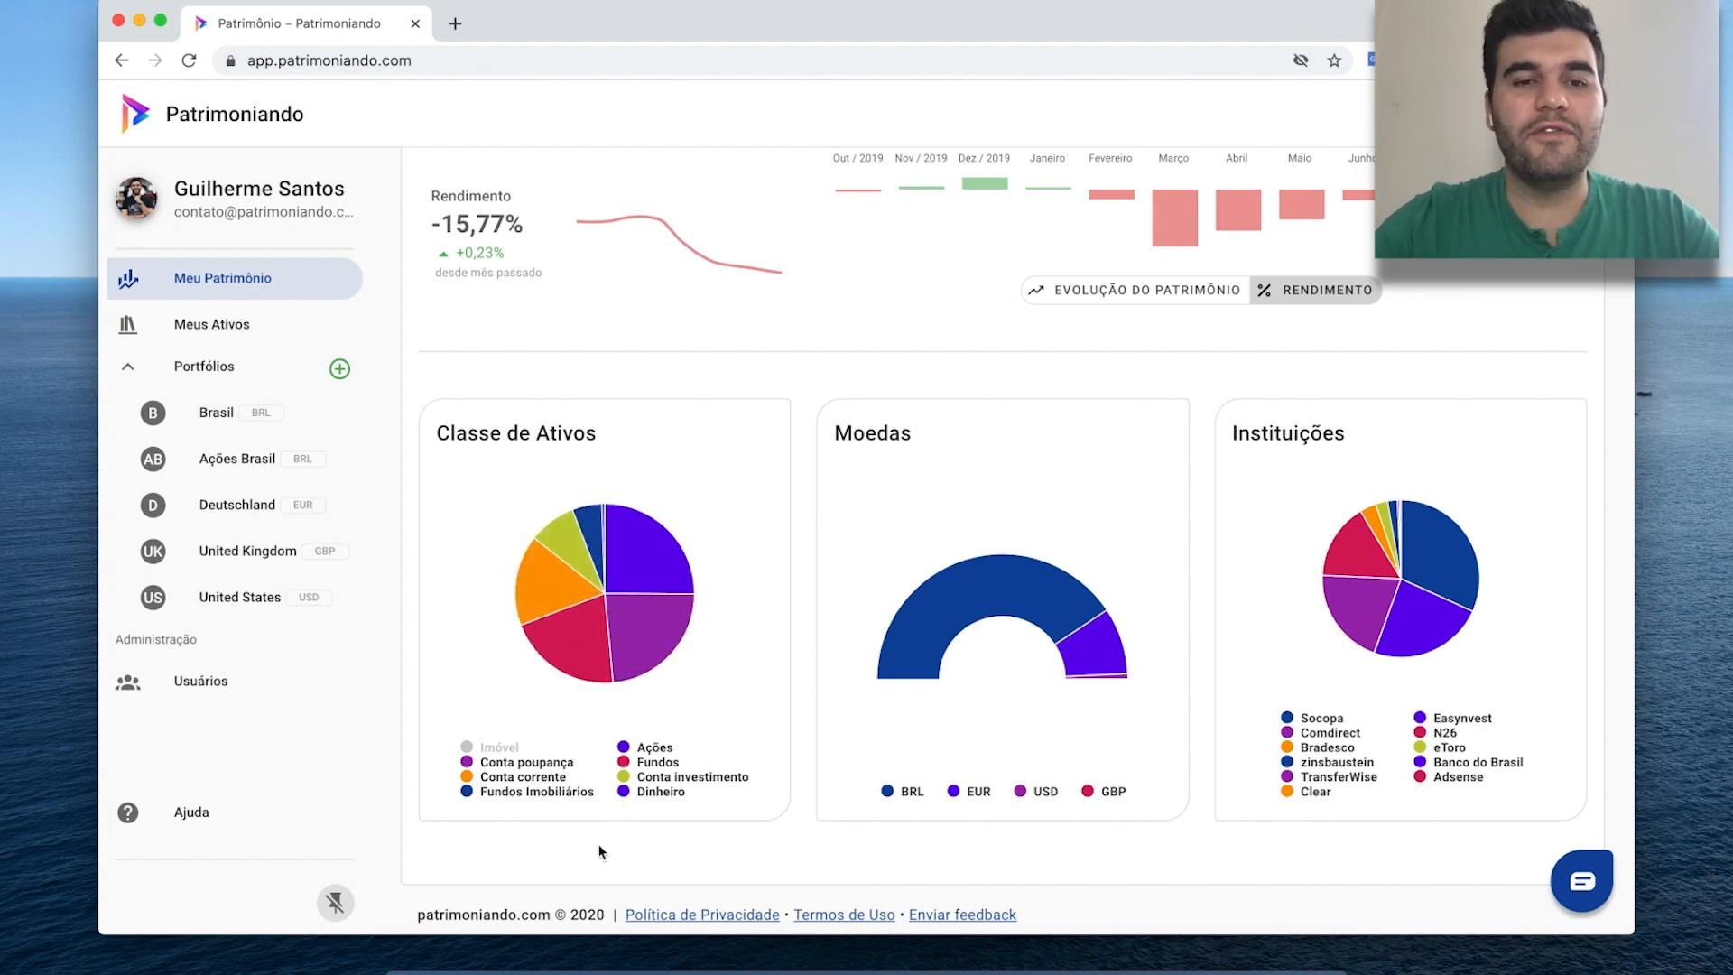
pyautogui.click(658, 791)
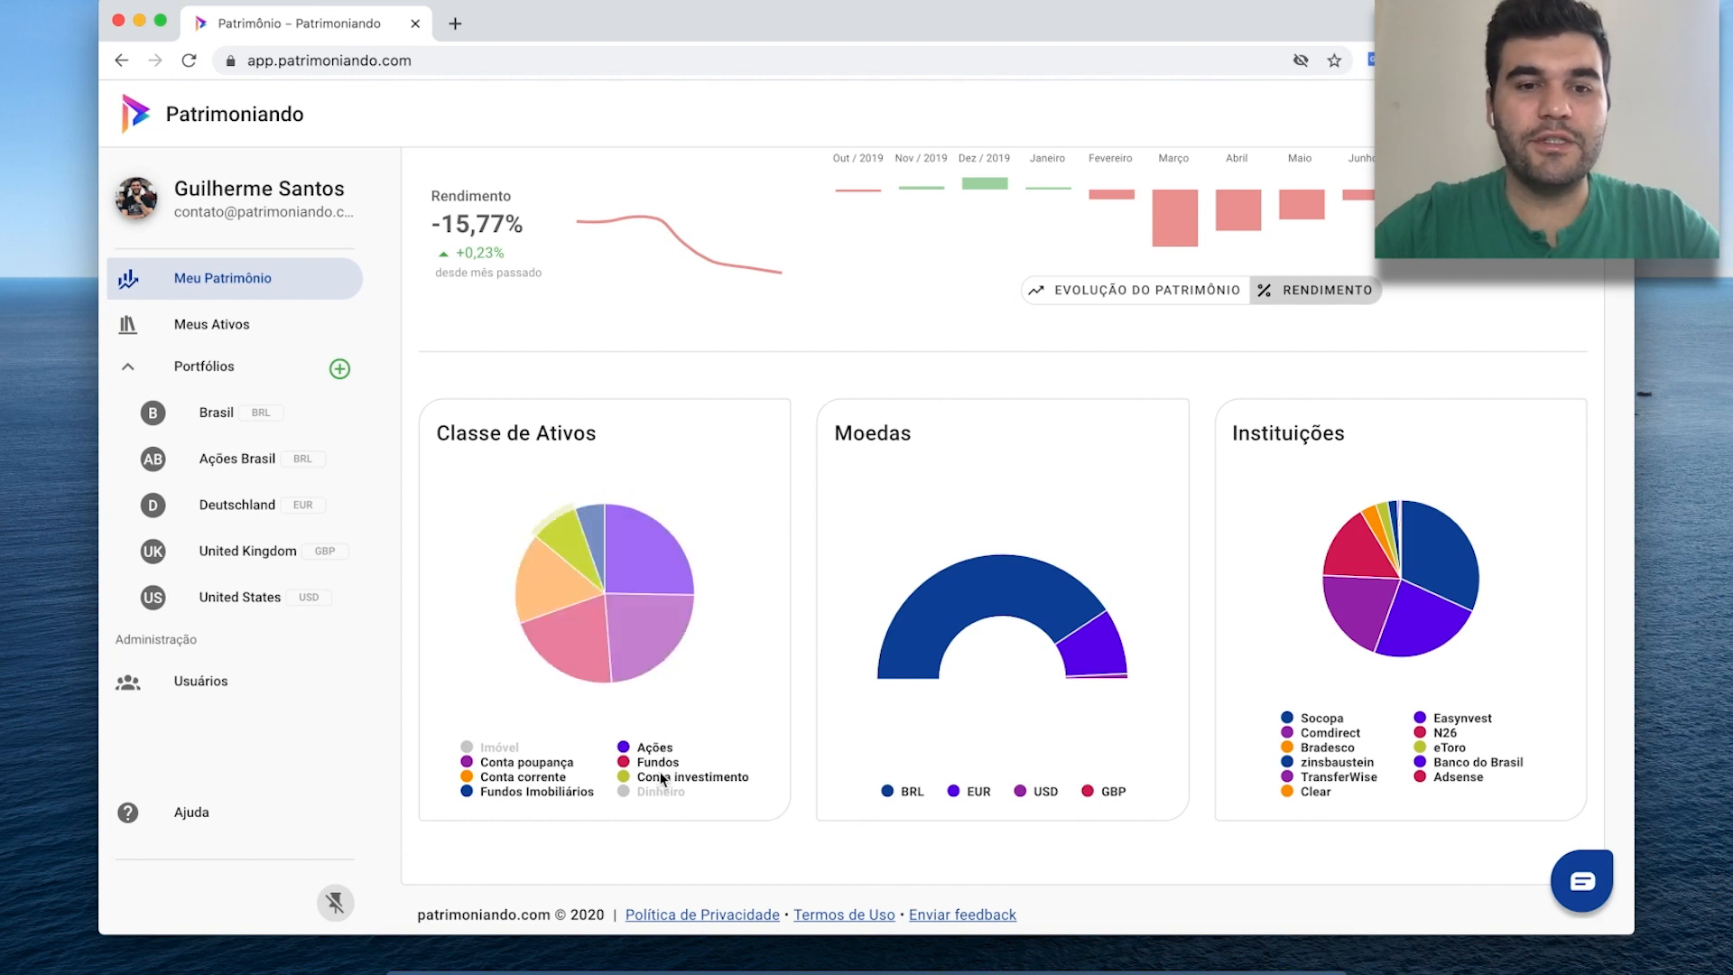
pyautogui.click(663, 778)
pyautogui.click(529, 776)
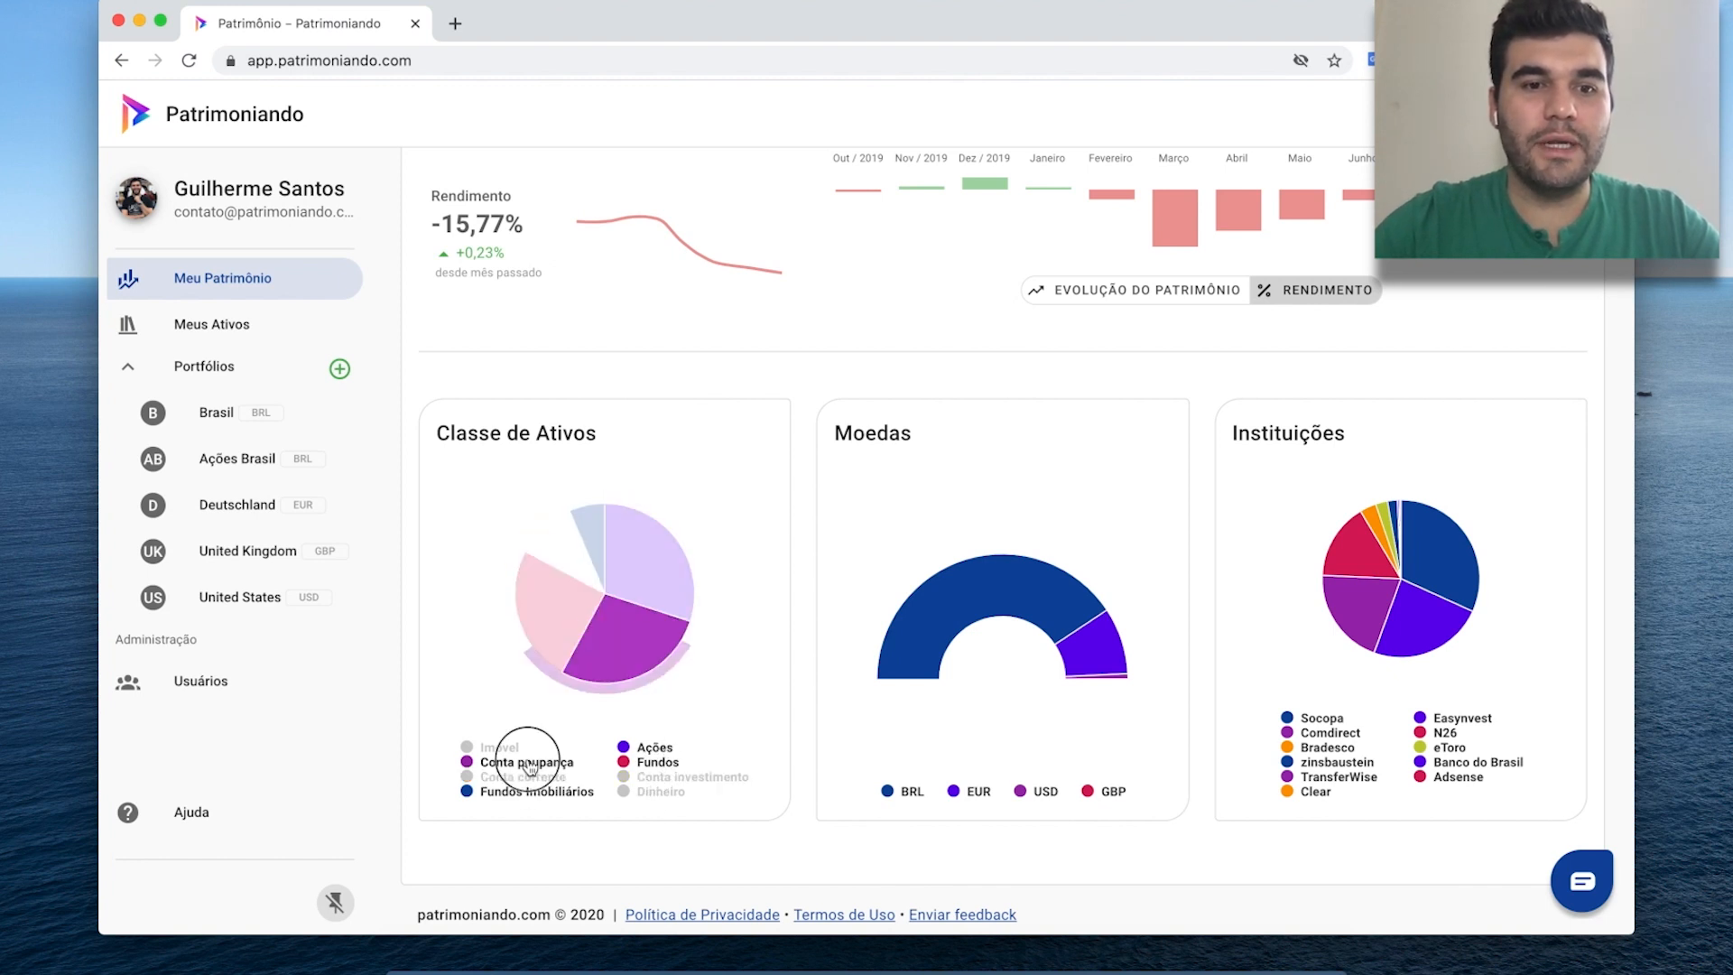
pyautogui.click(531, 766)
pyautogui.moveTo(566, 635)
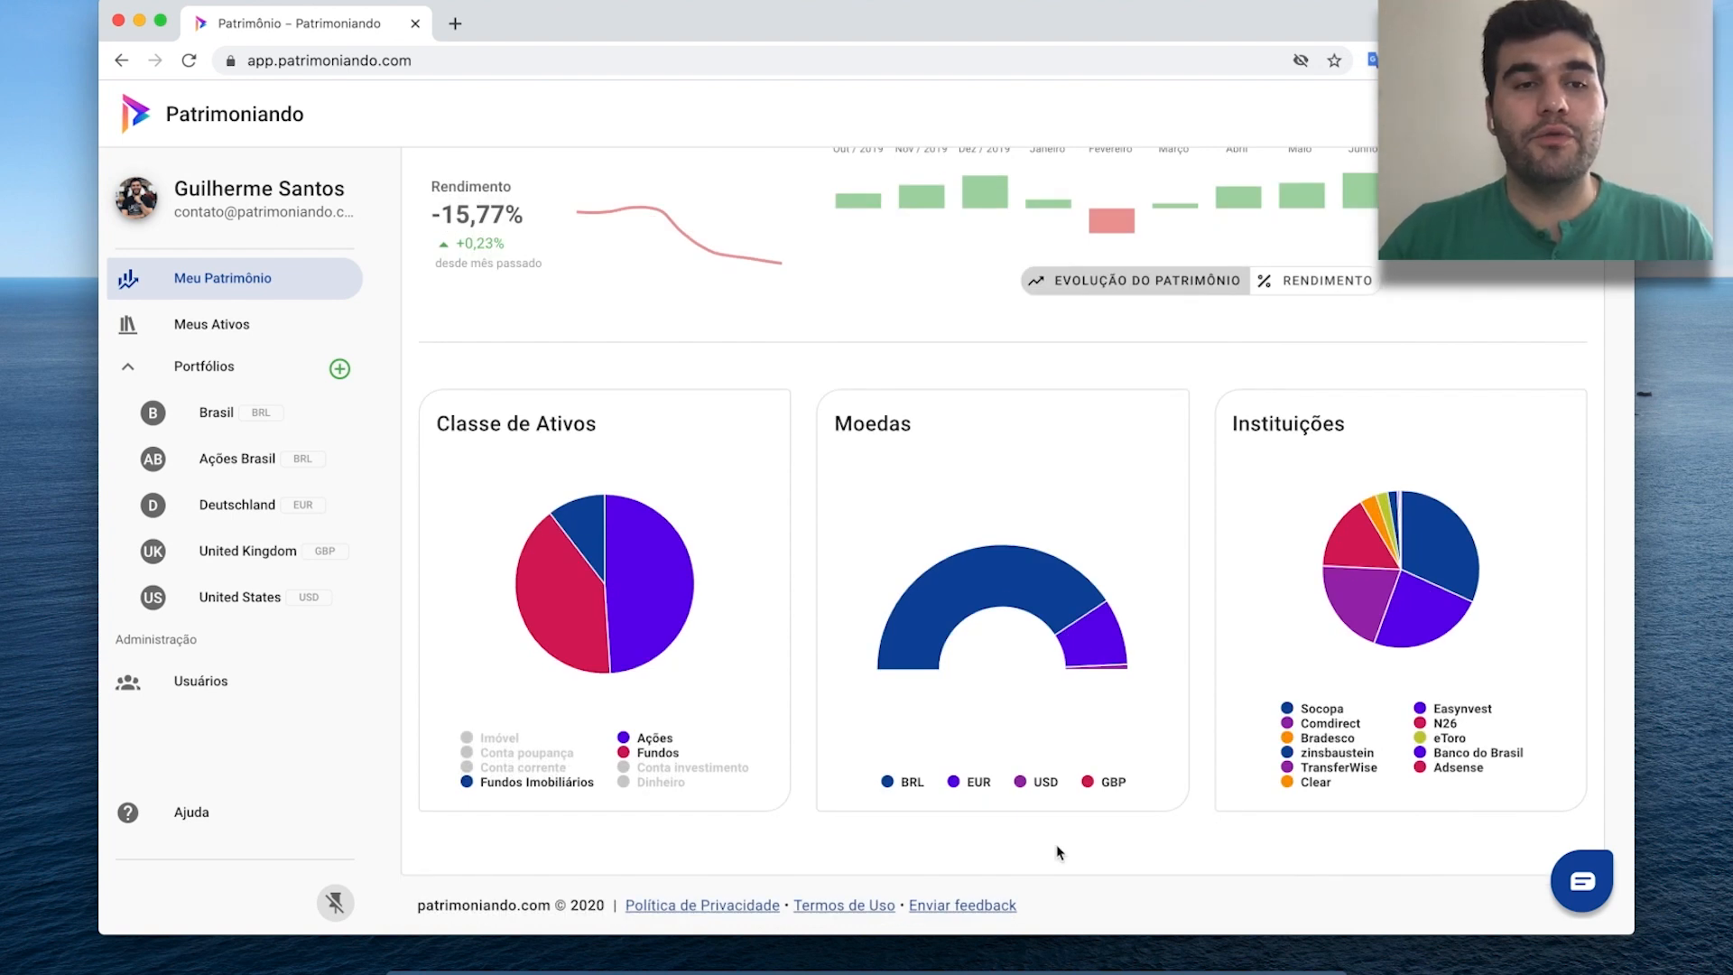
pyautogui.click(245, 336)
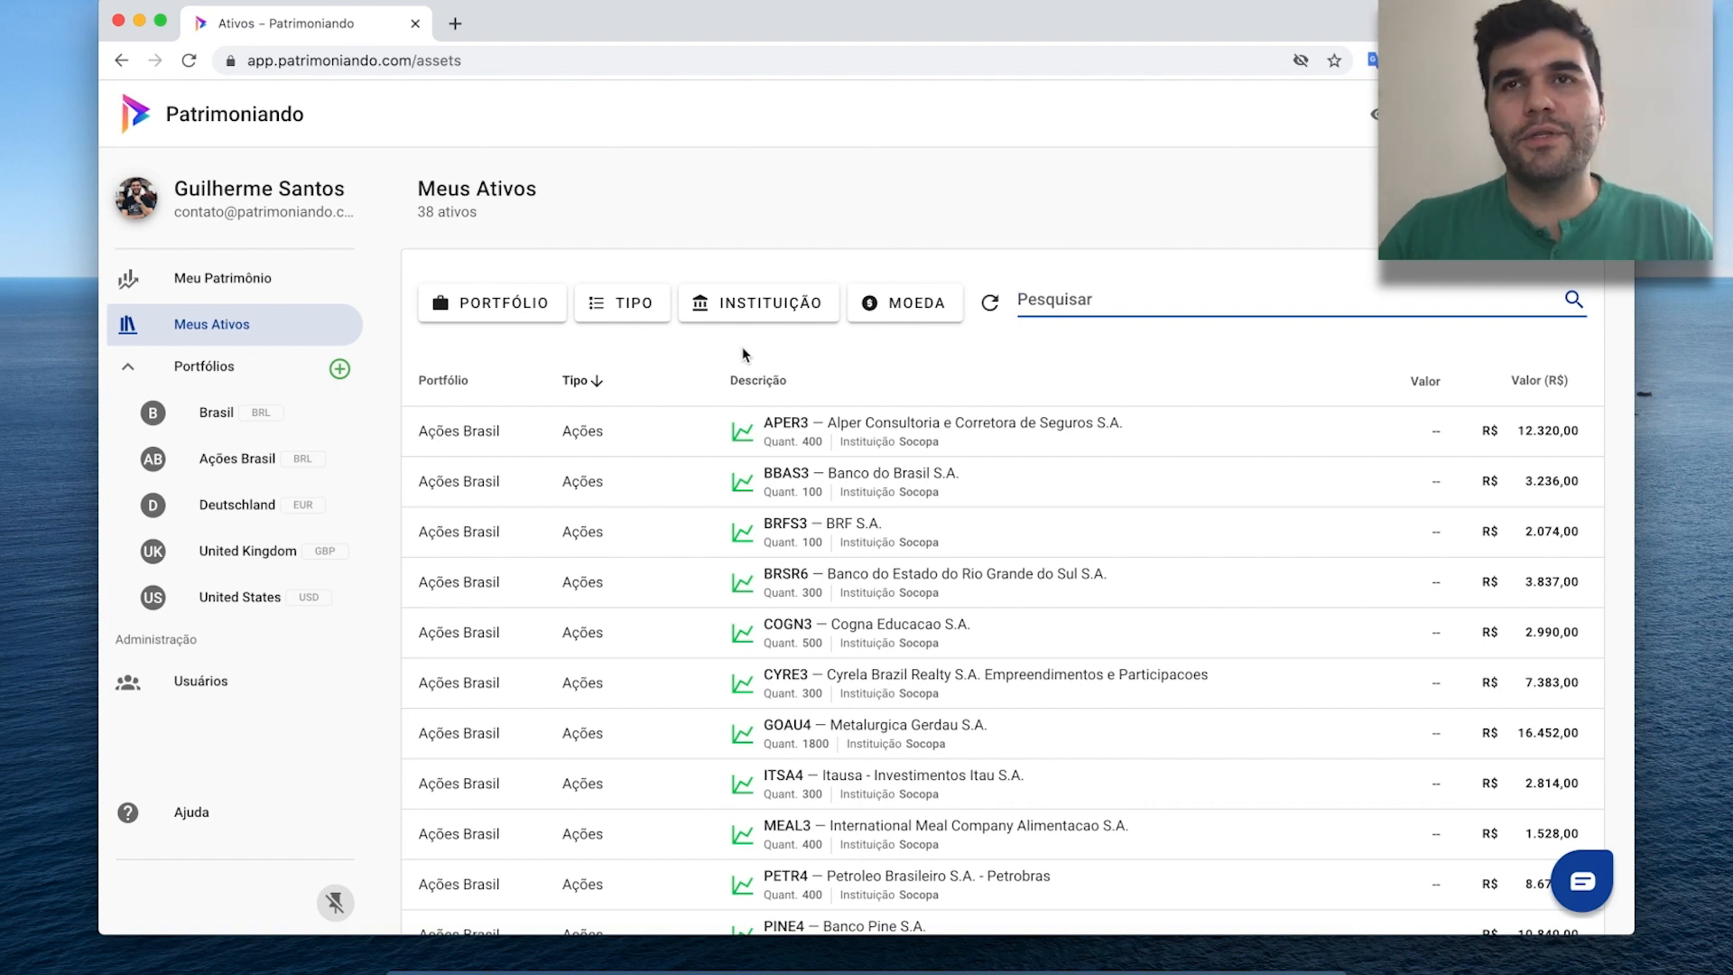
# Filter assets by TIPO to Ações, FII & ETFs, then drop the Ações chip.
pyautogui.click(633, 305)
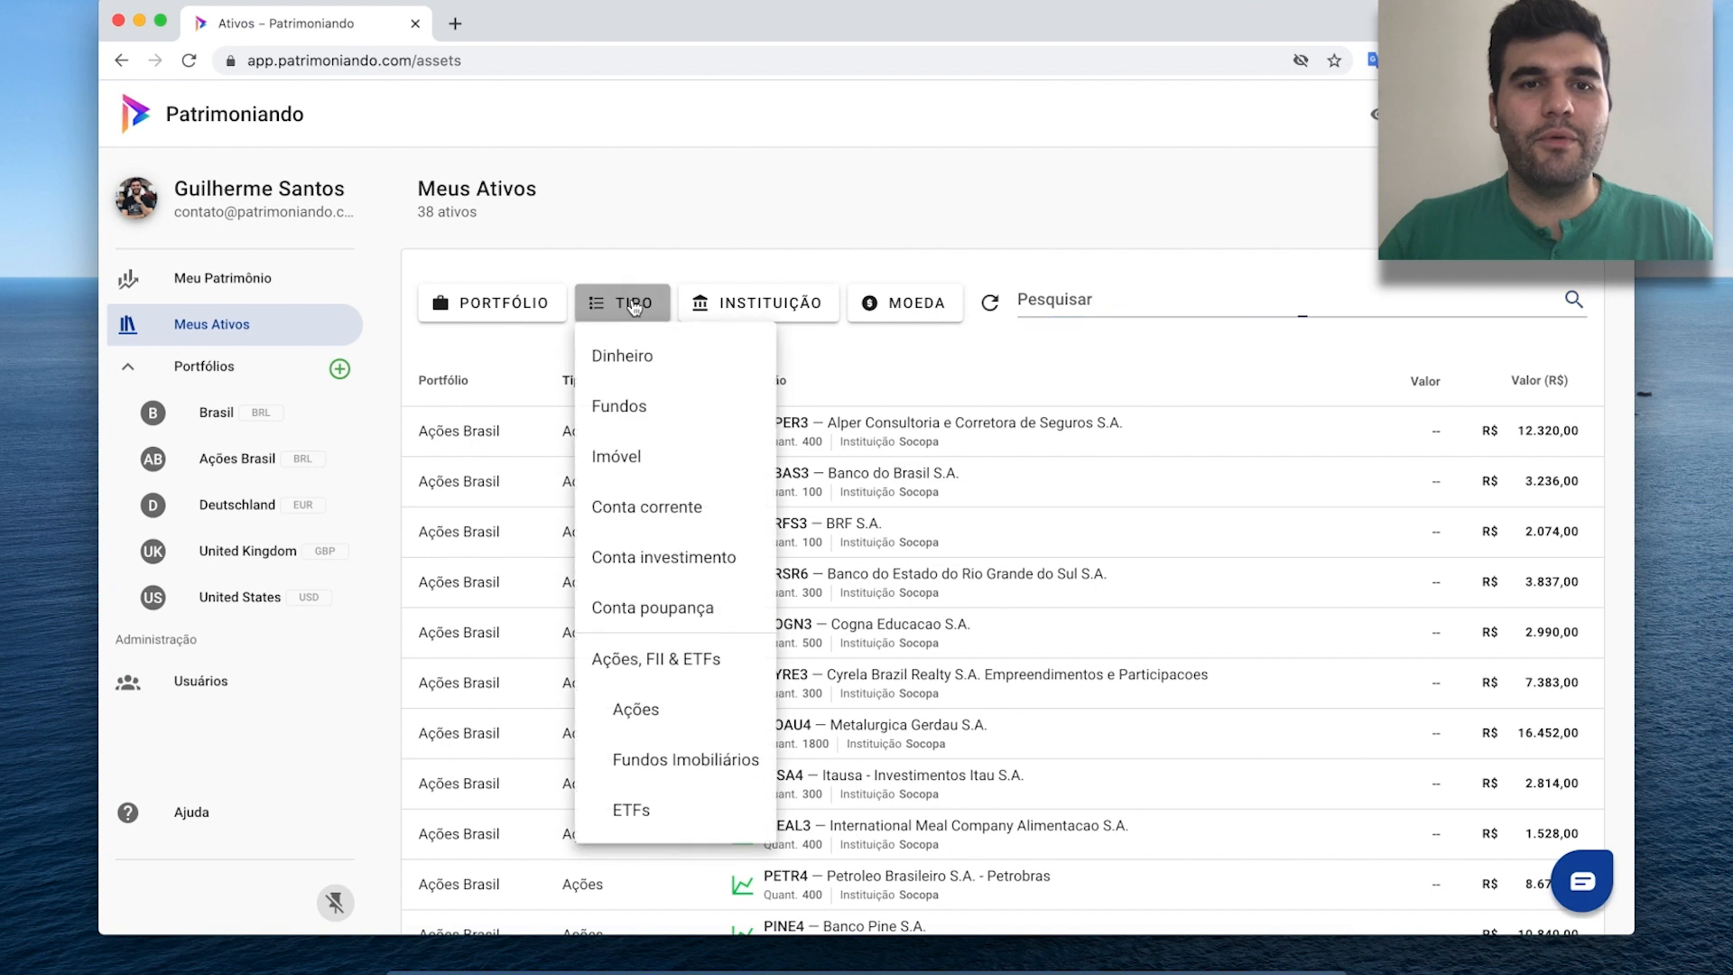
pyautogui.click(662, 669)
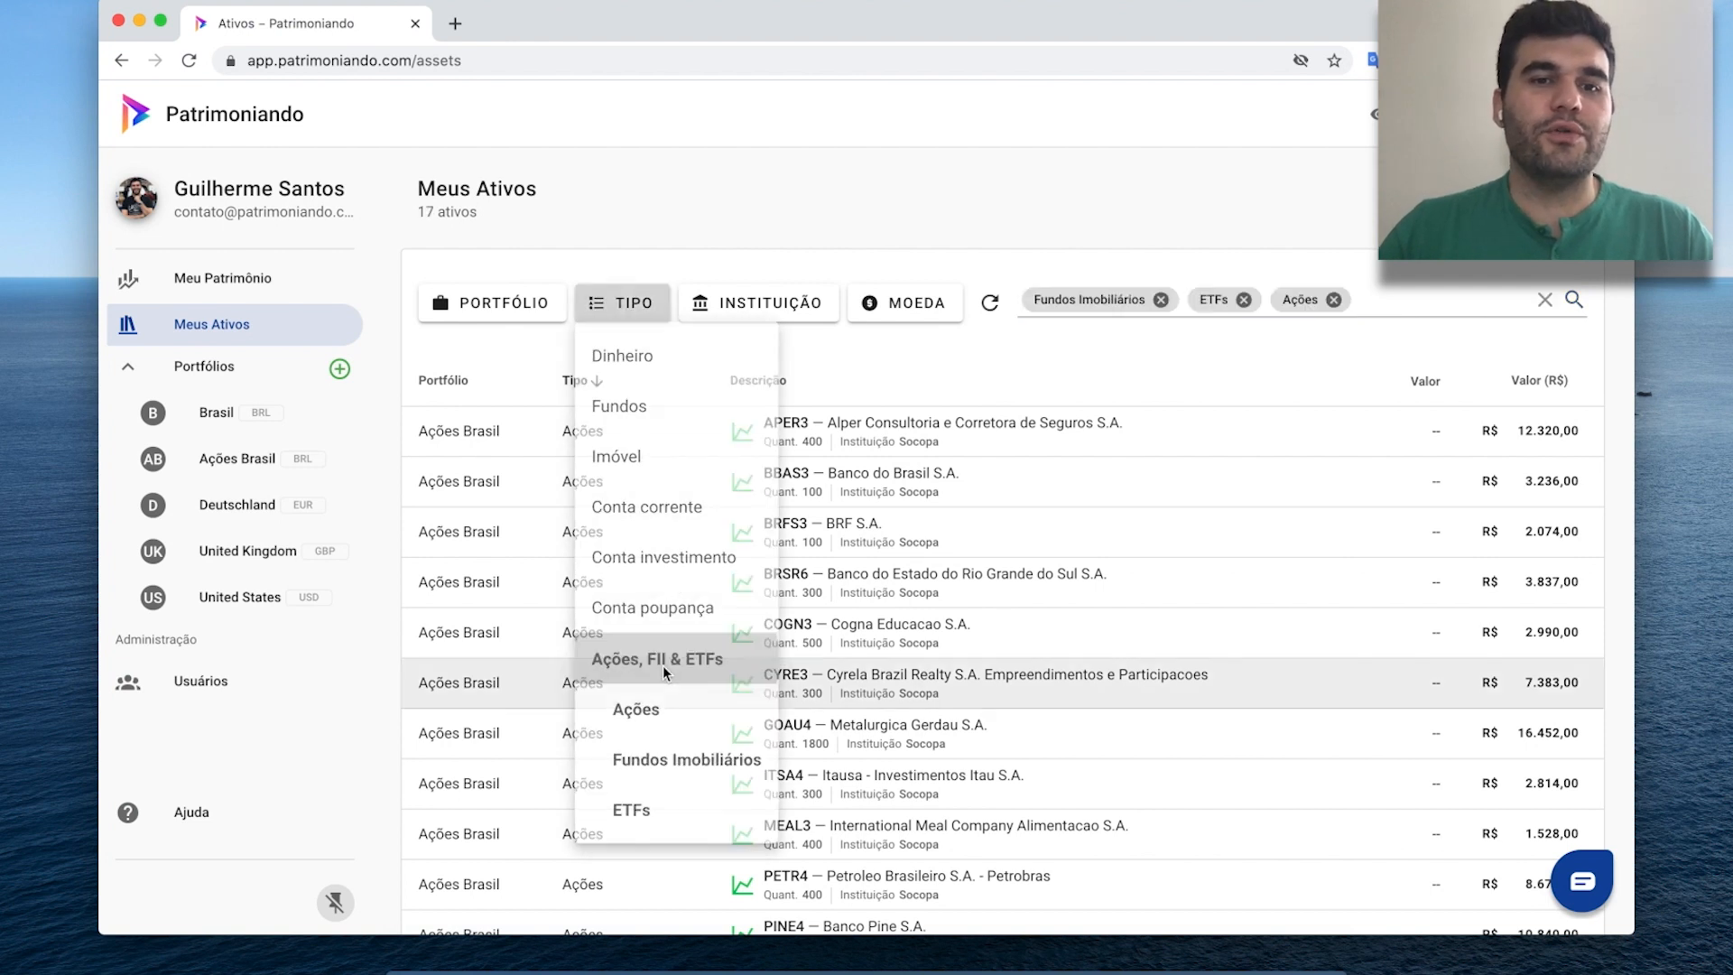
pyautogui.scroll(-1, 1020, 377)
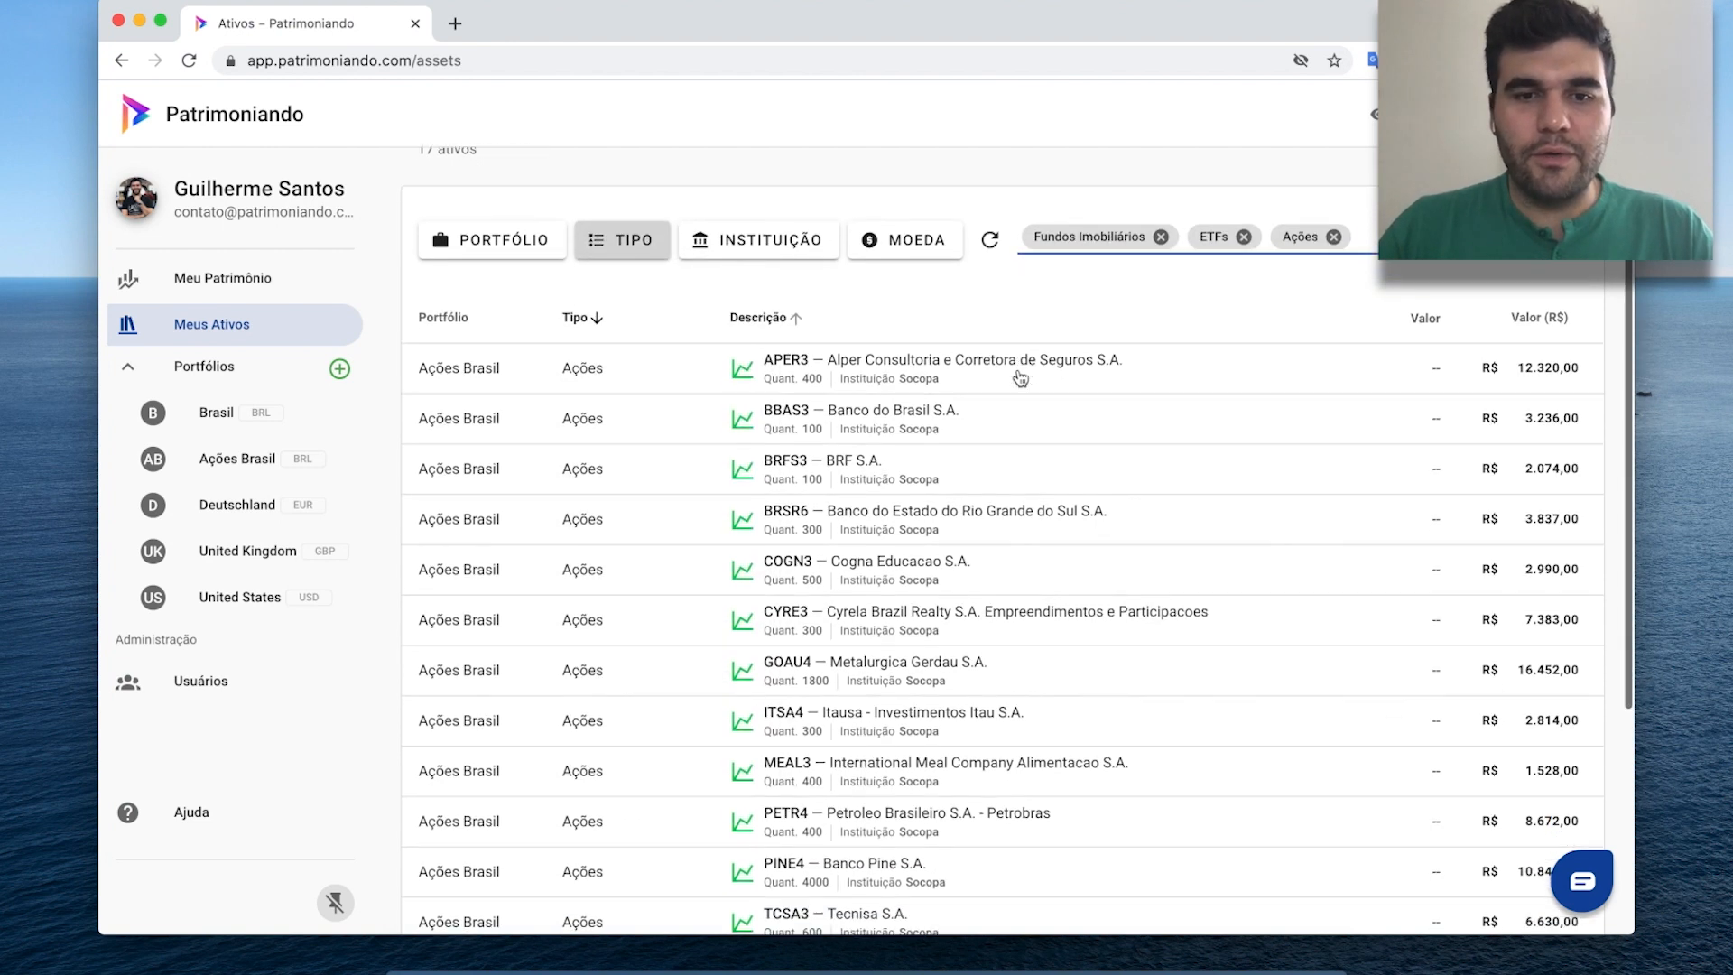
pyautogui.scroll(-5, 1020, 377)
pyautogui.scroll(6, 1018, 370)
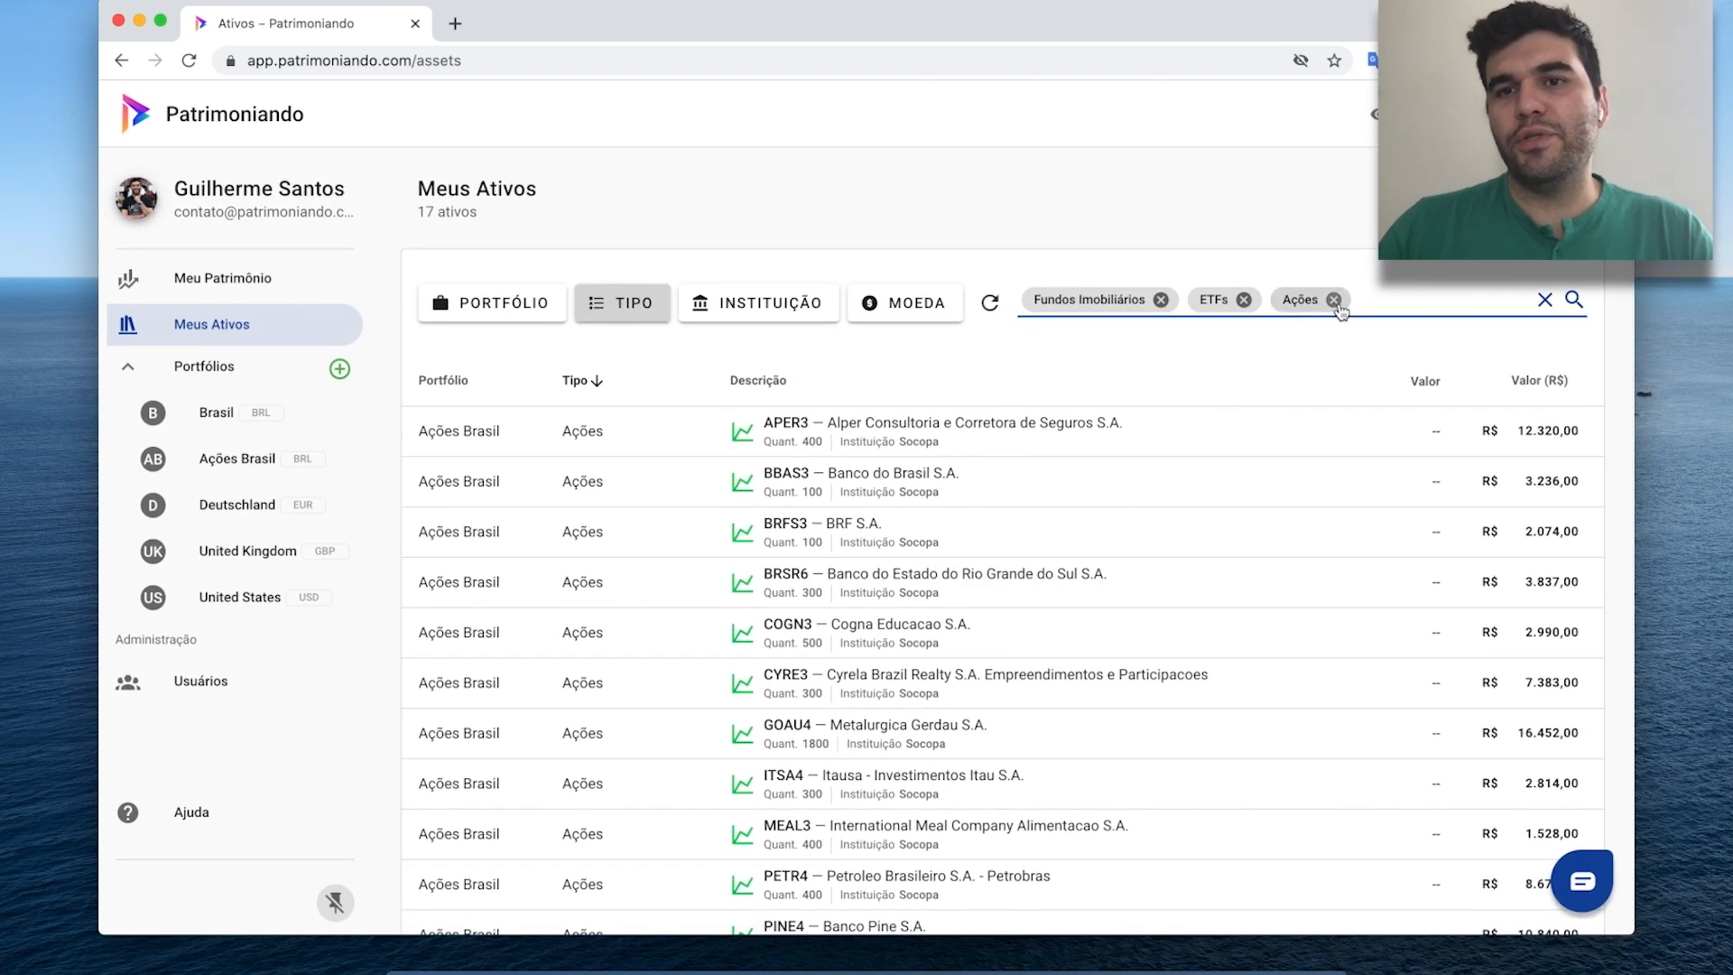
pyautogui.click(1334, 300)
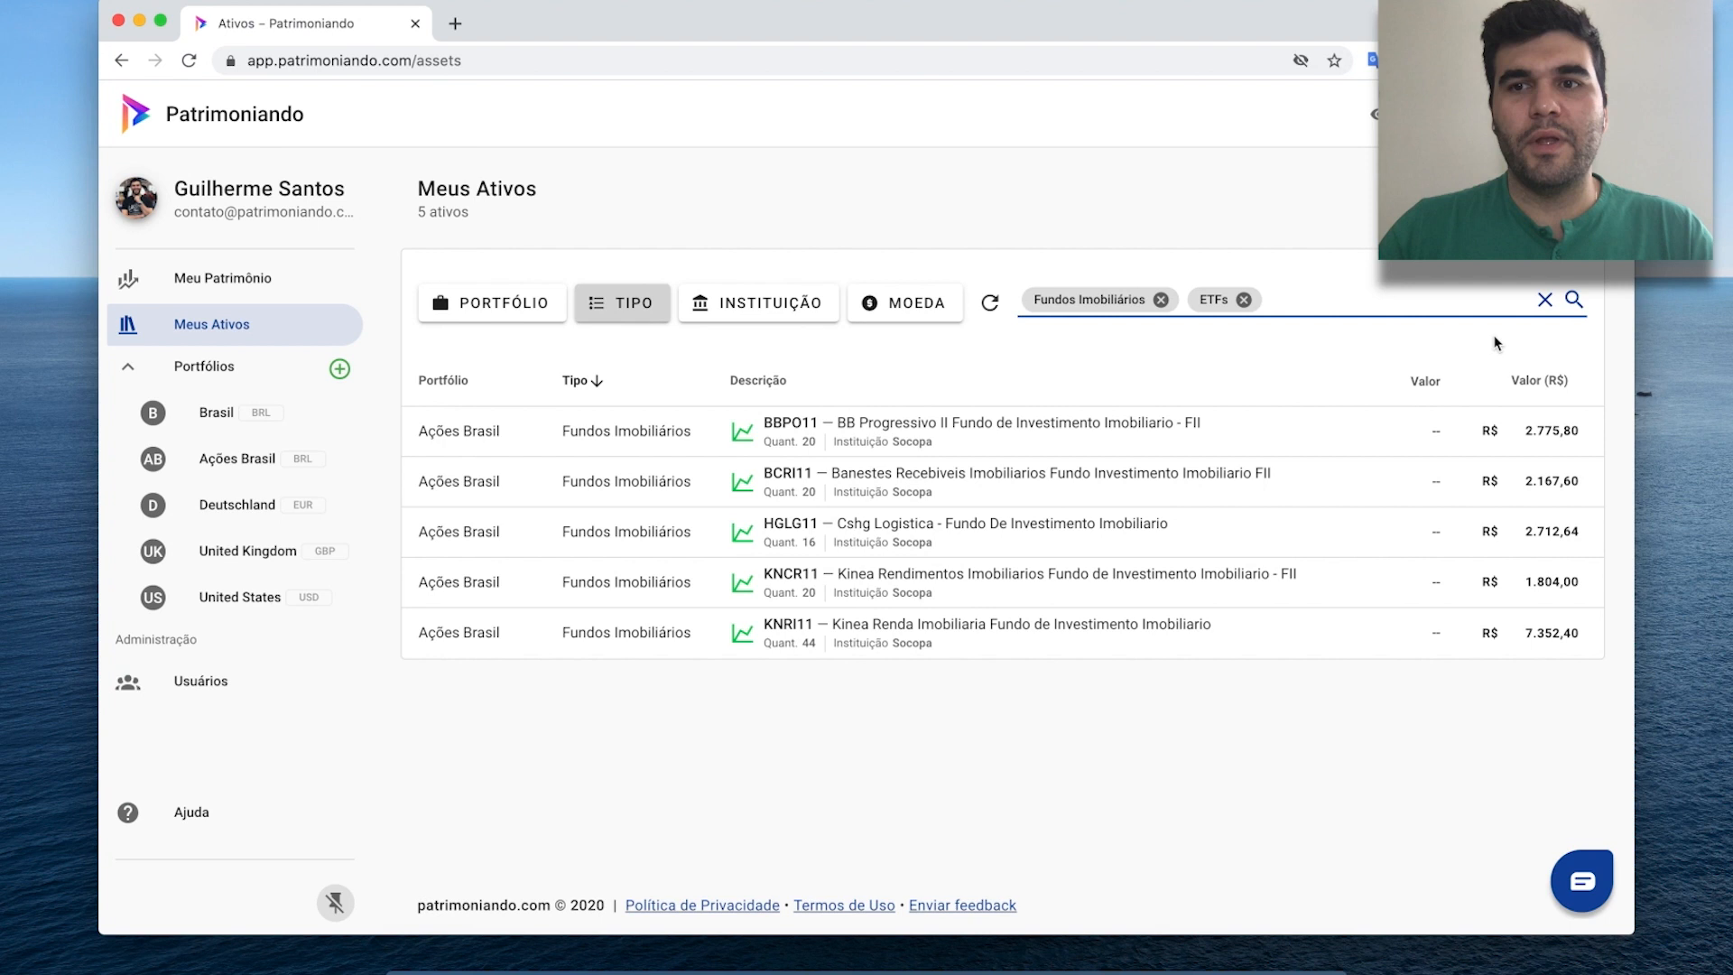
# Clear all filters and filter the asset list by MOEDA to Euro and Dólar americano.
pyautogui.click(1544, 300)
pyautogui.click(923, 307)
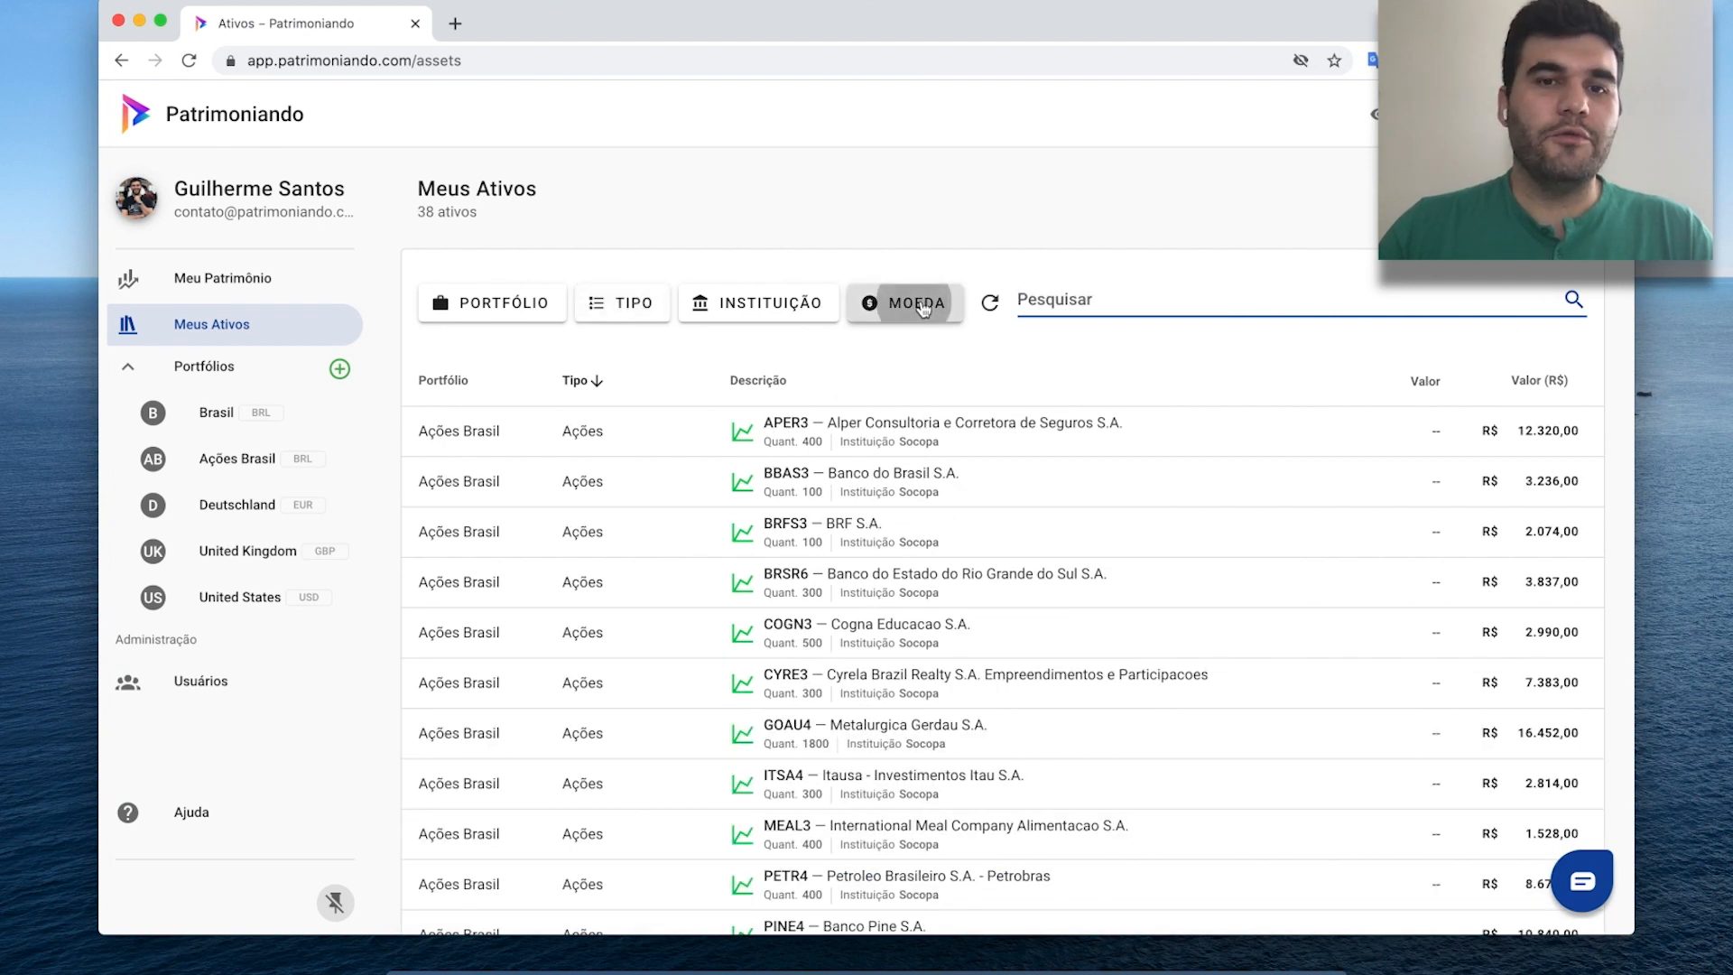
pyautogui.click(925, 409)
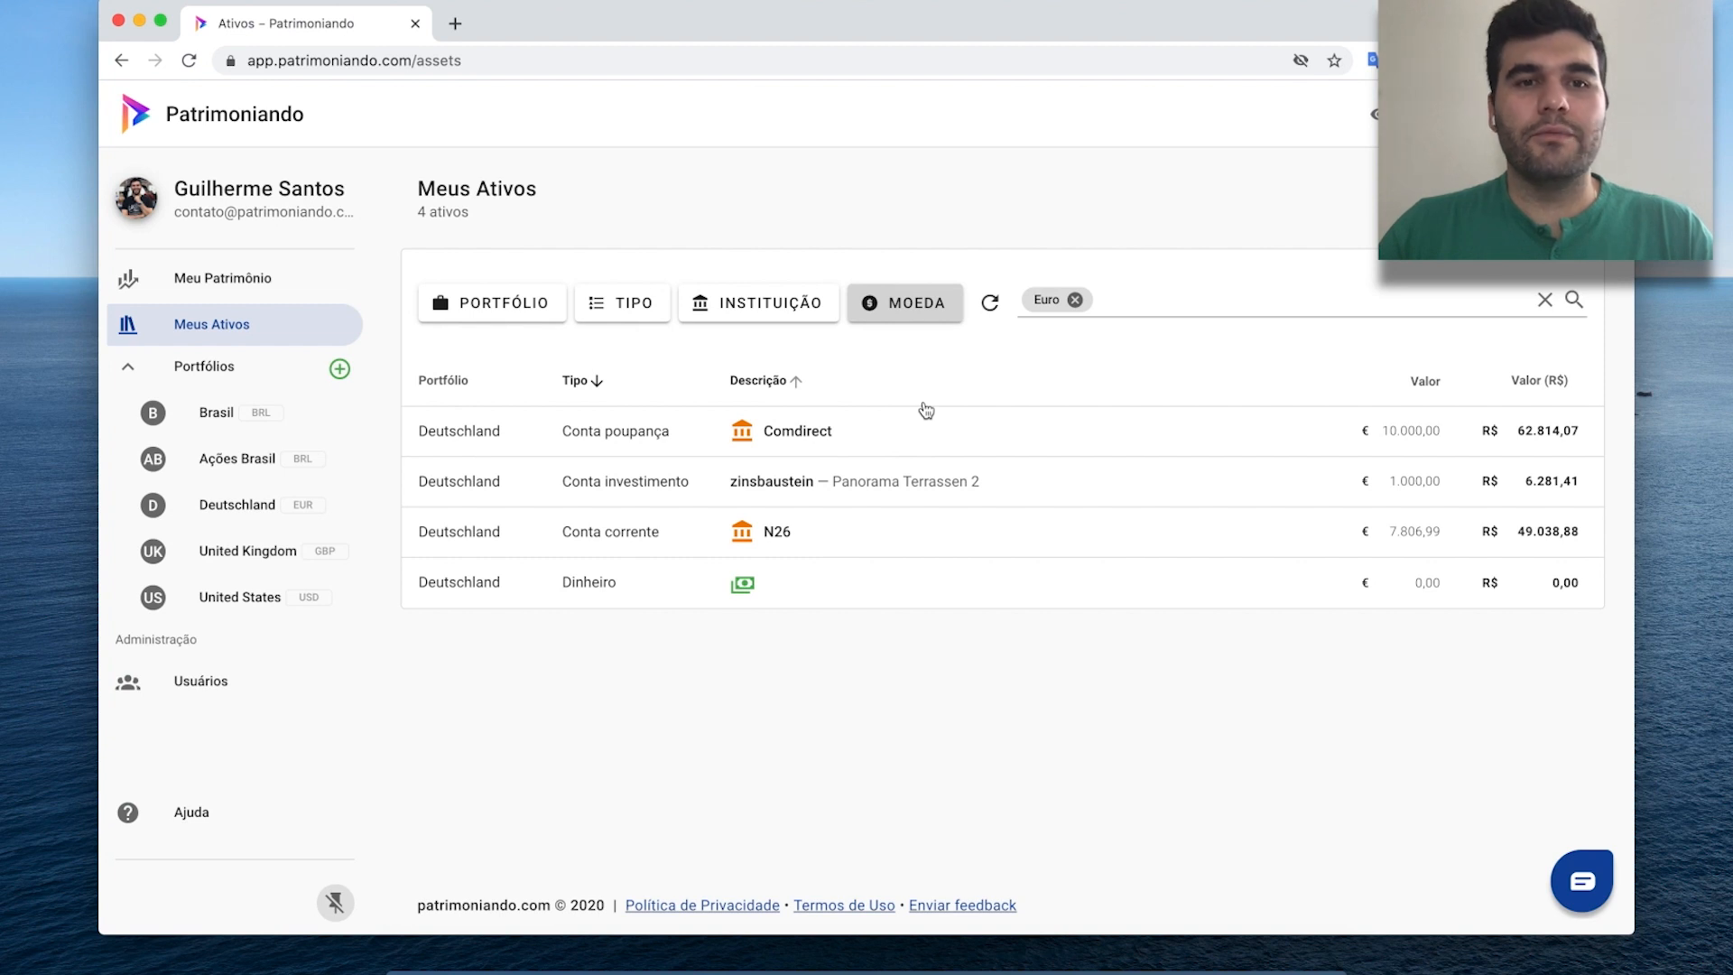
pyautogui.click(912, 303)
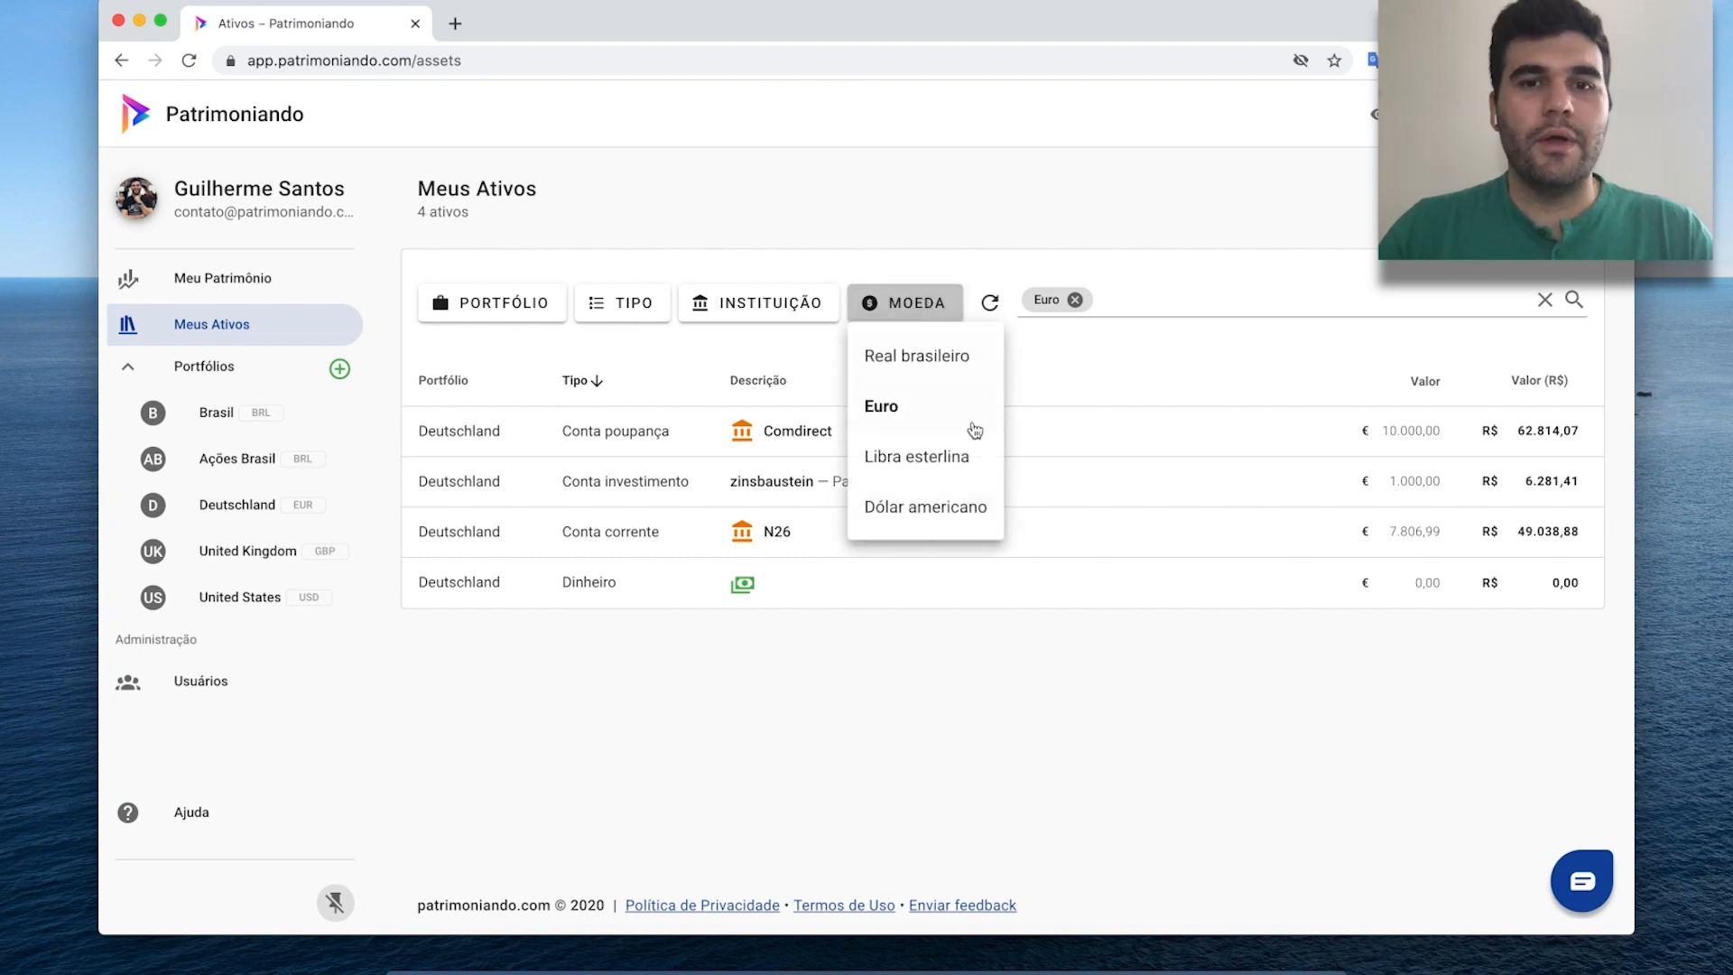
pyautogui.click(927, 505)
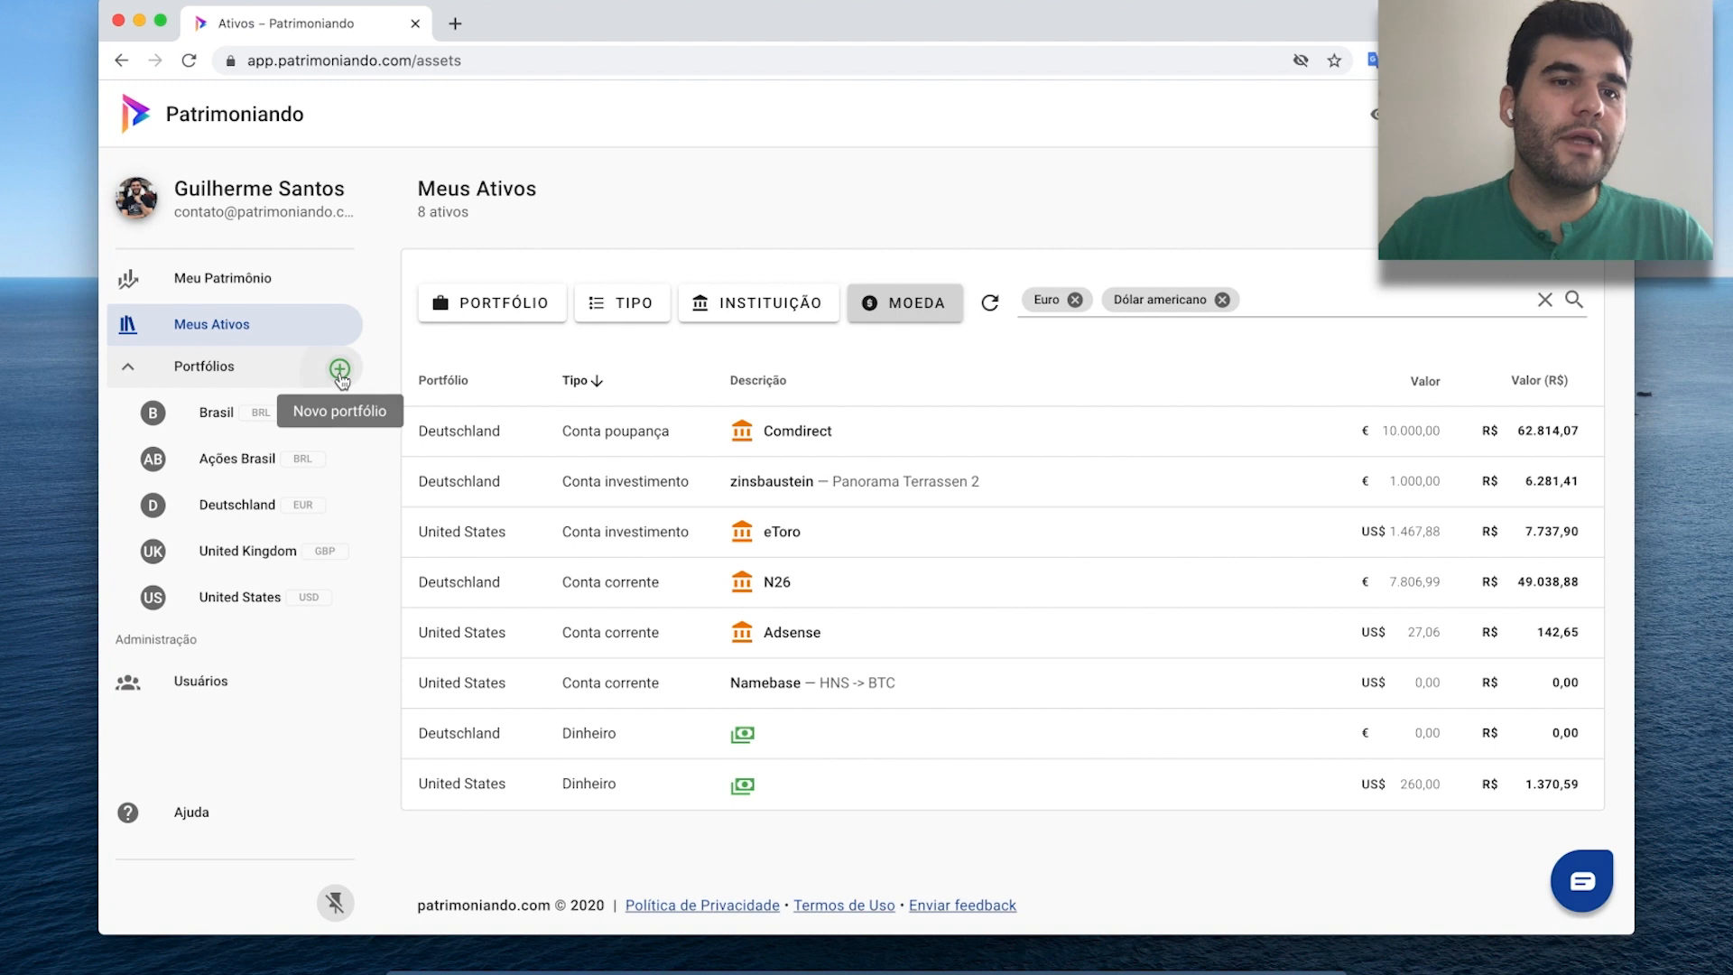
# Go to the Ações Brasil portfolio and begin a NOVA TRANSAÇÃO.
pyautogui.click(339, 371)
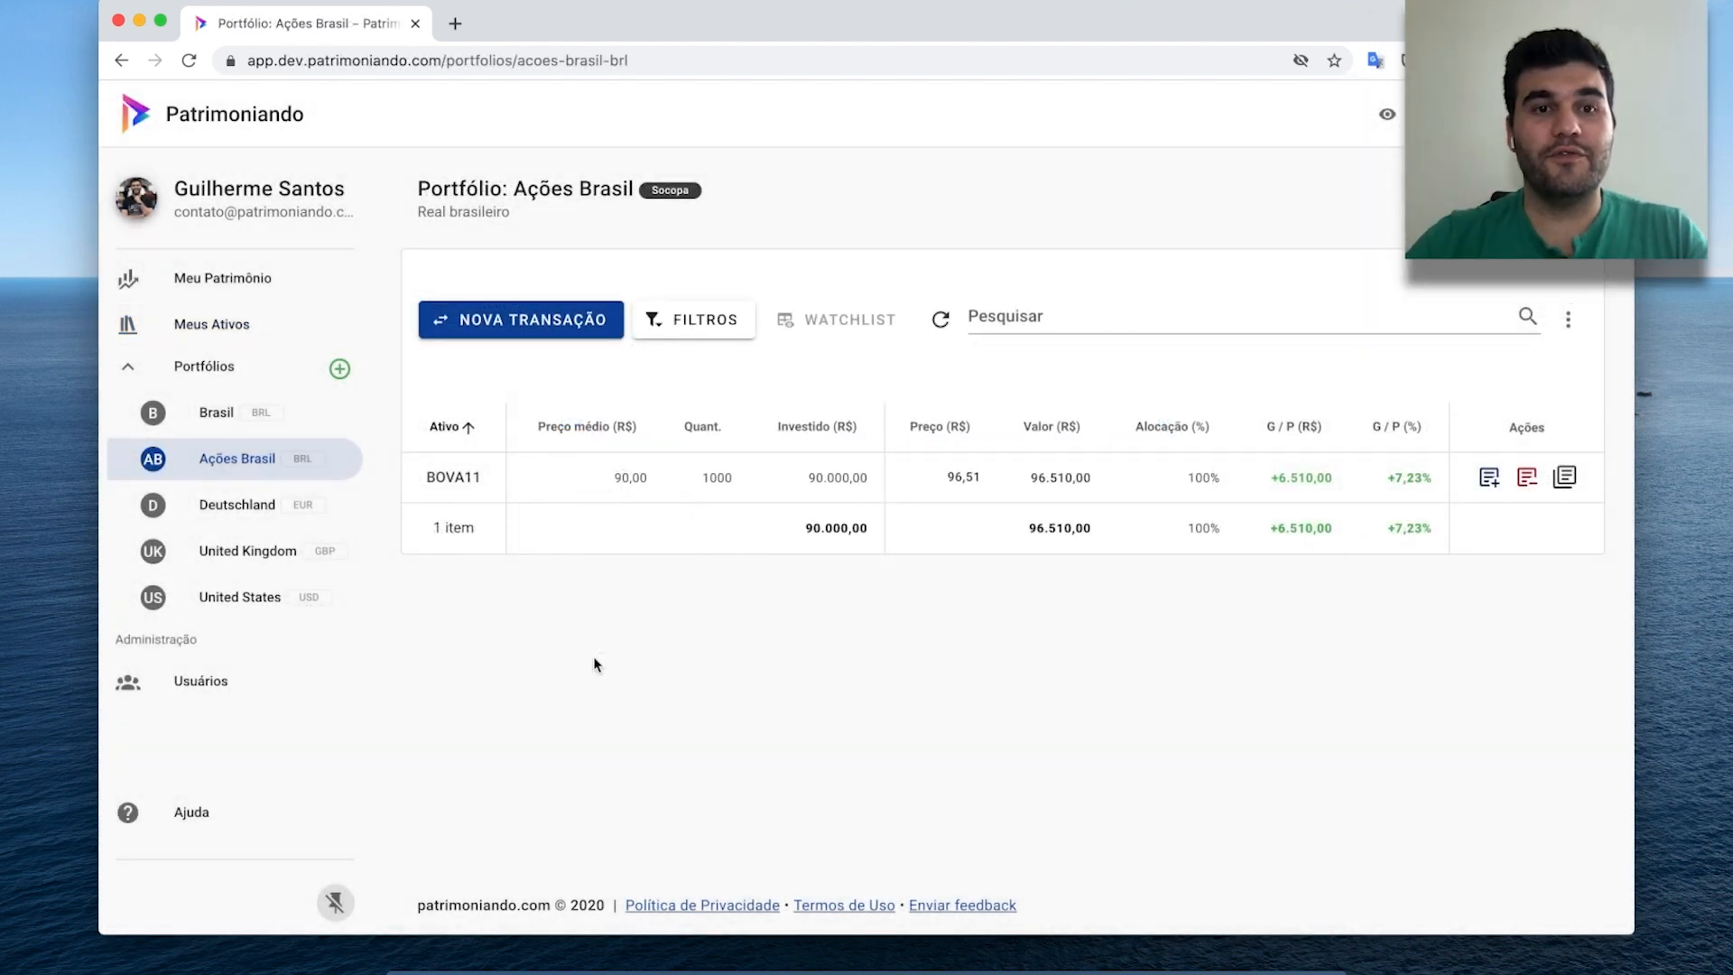
pyautogui.click(536, 327)
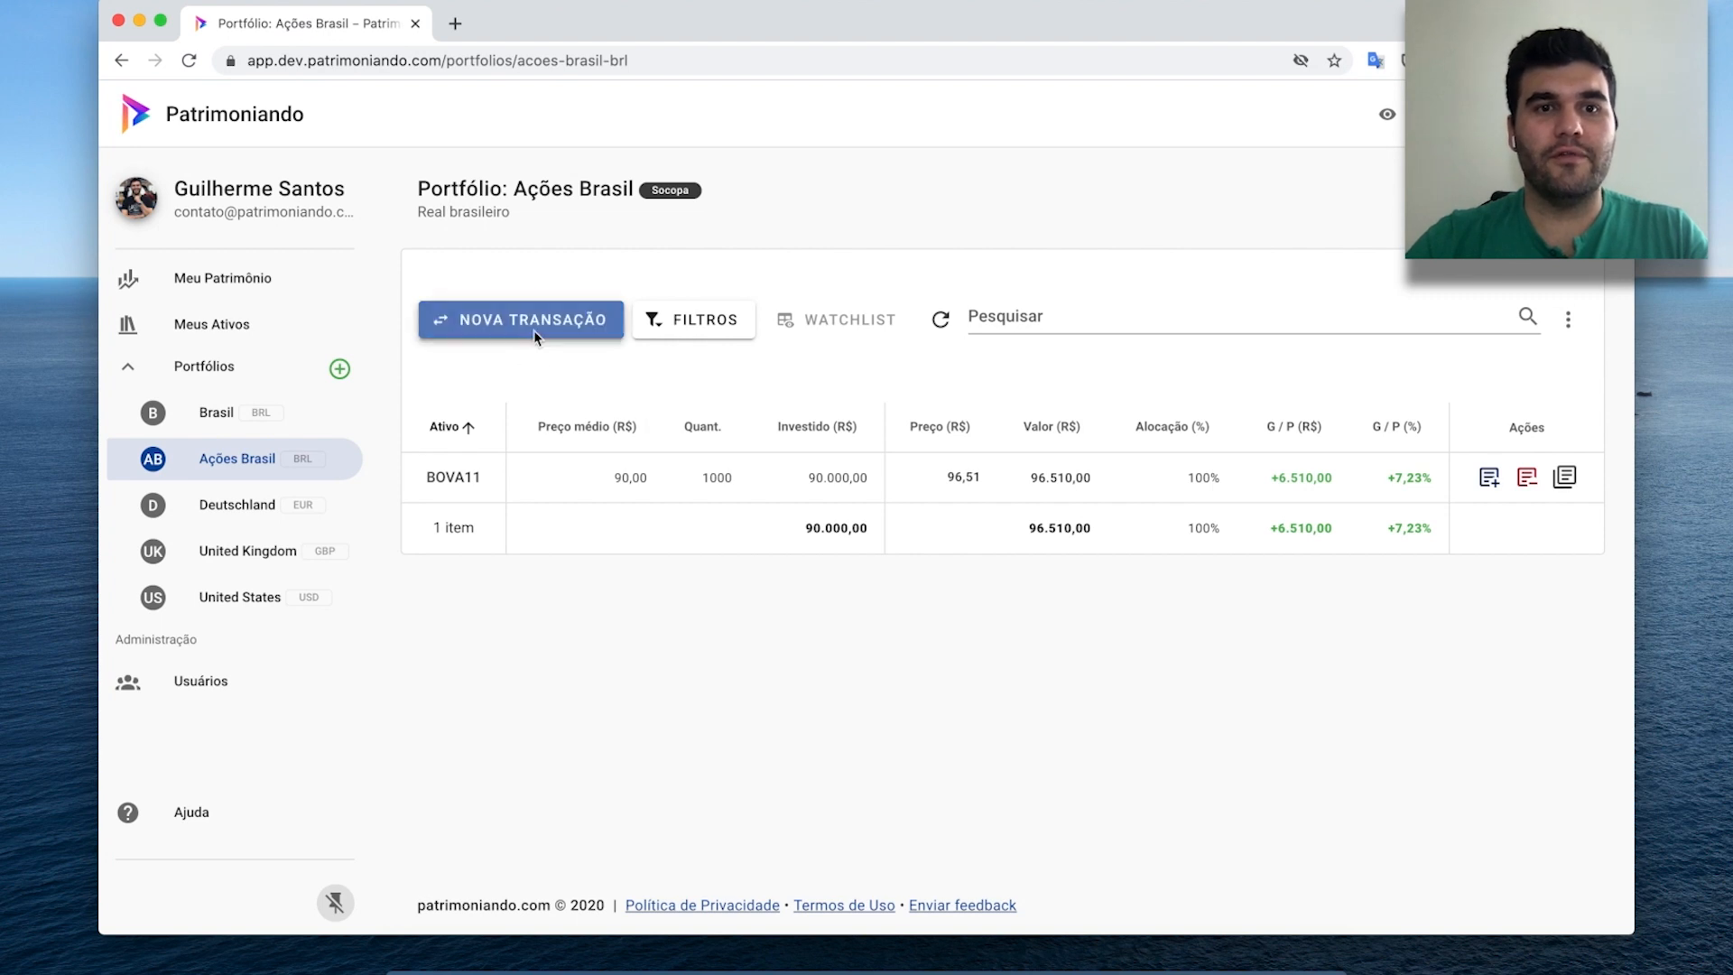
# Record a purchase of 100 PETR4 on 01/09/2020 at R$ 19,80 with R$ 10,00 fees.
pyautogui.write('PETR4')
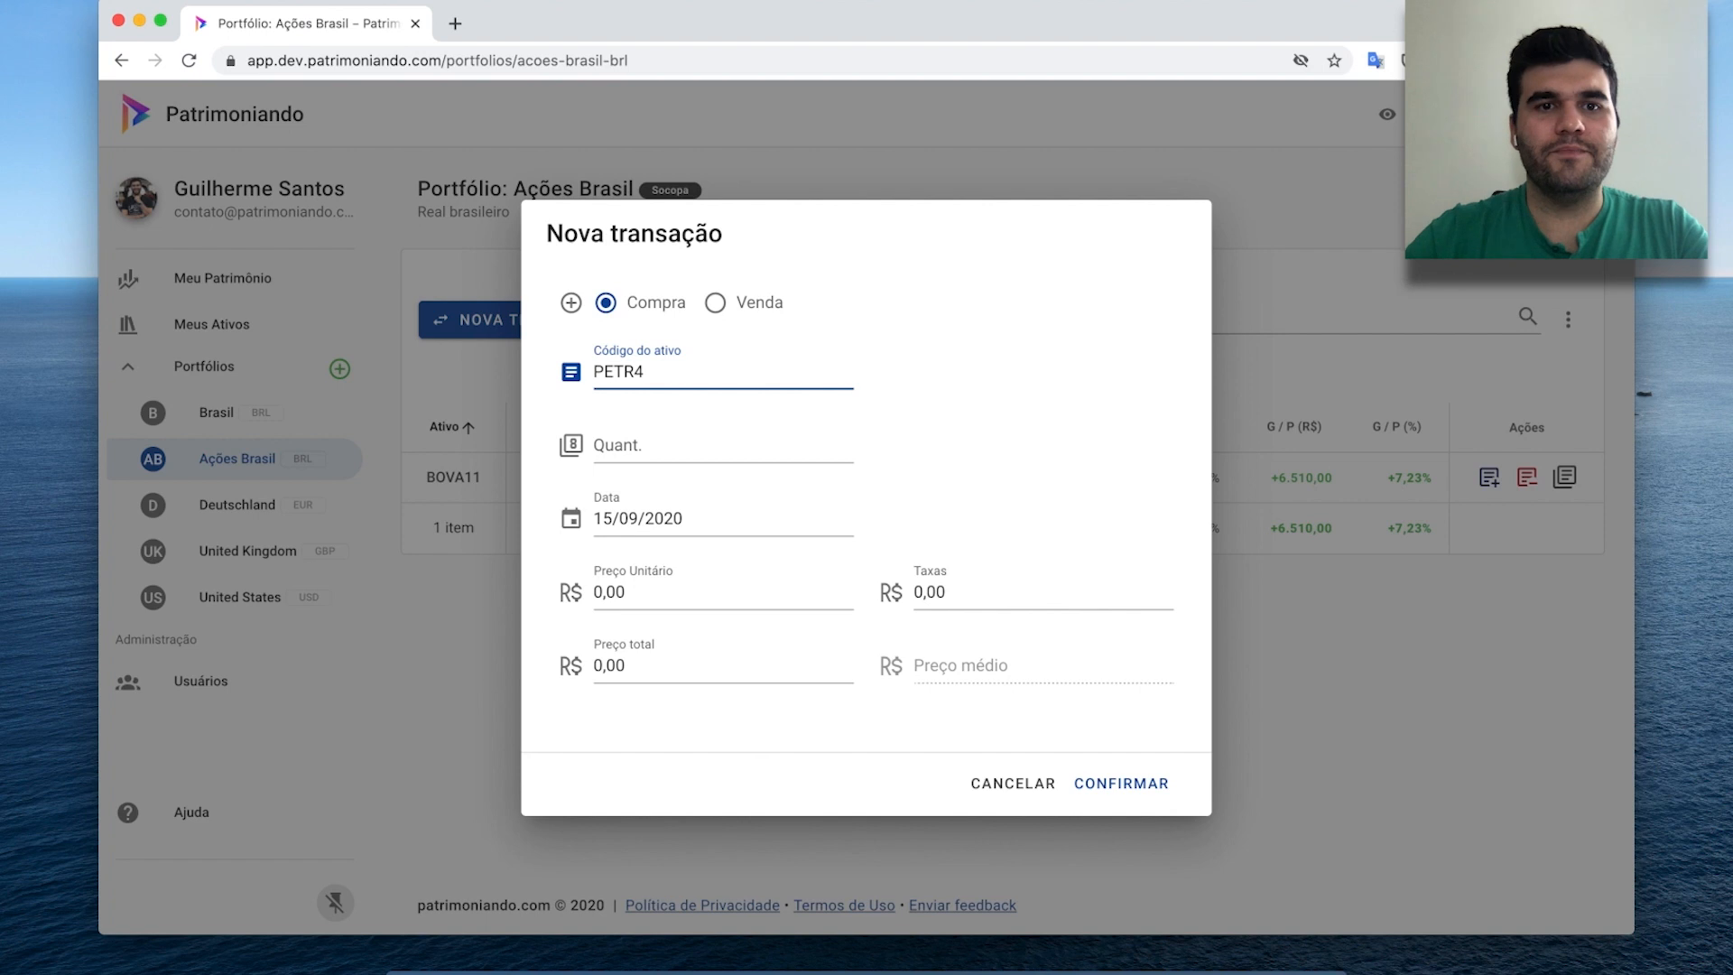
pyautogui.press('Tab')
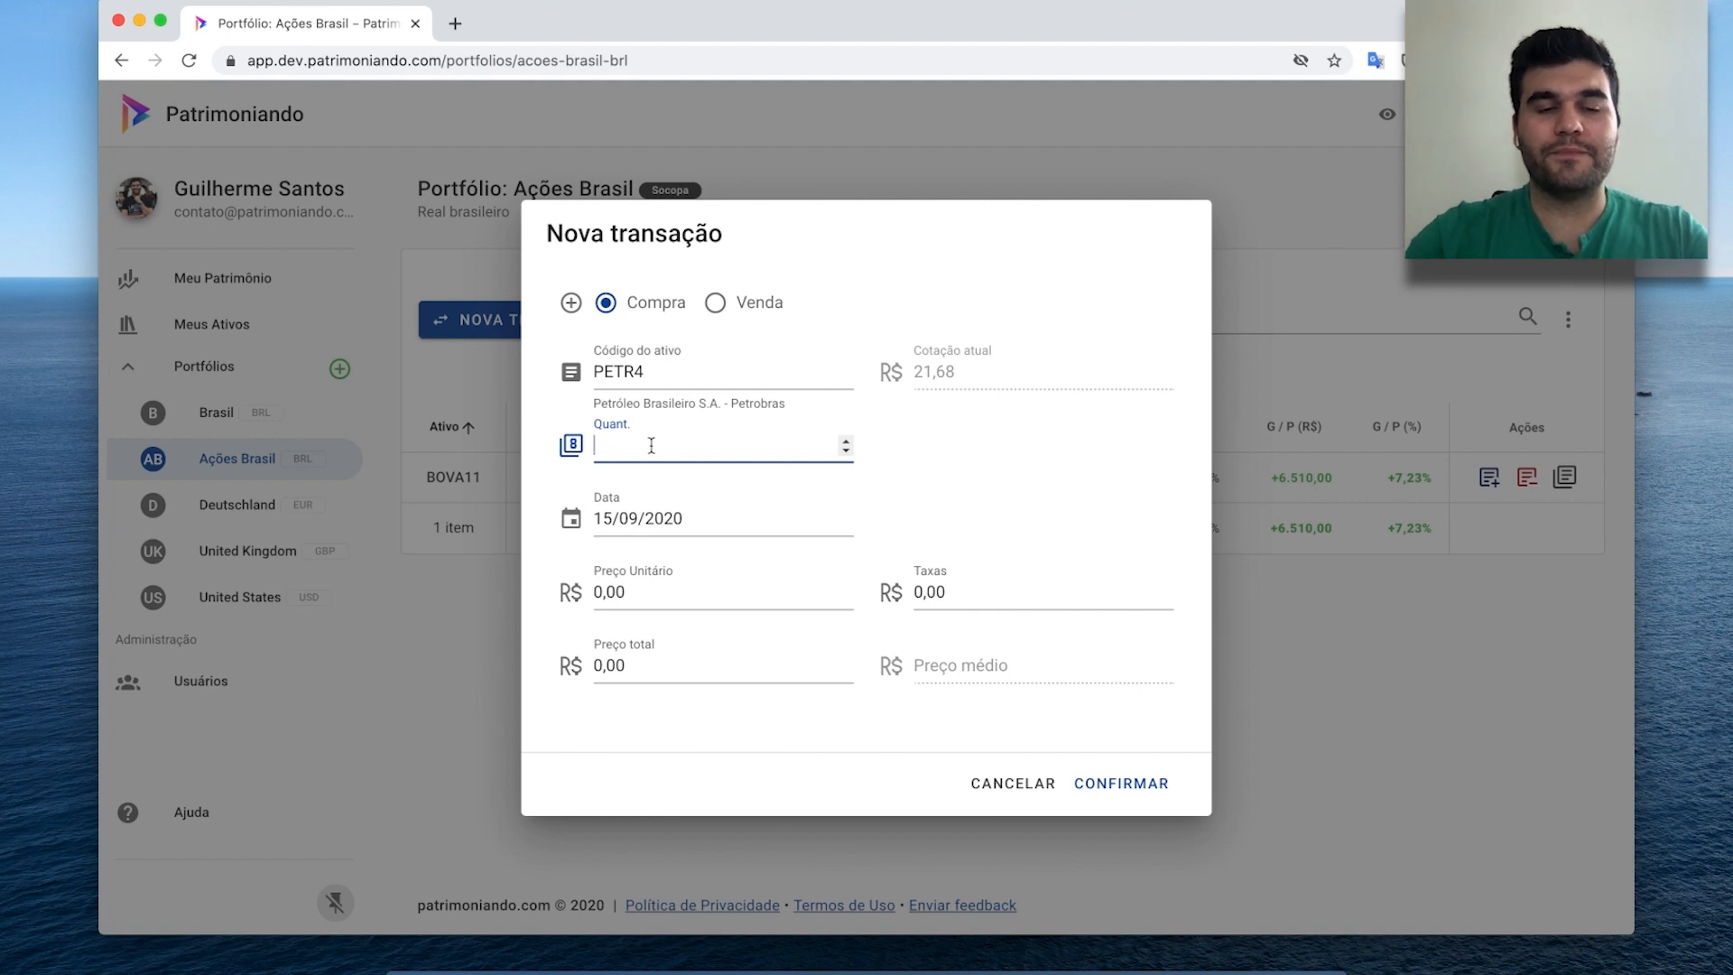
pyautogui.write('100')
pyautogui.press('Tab')
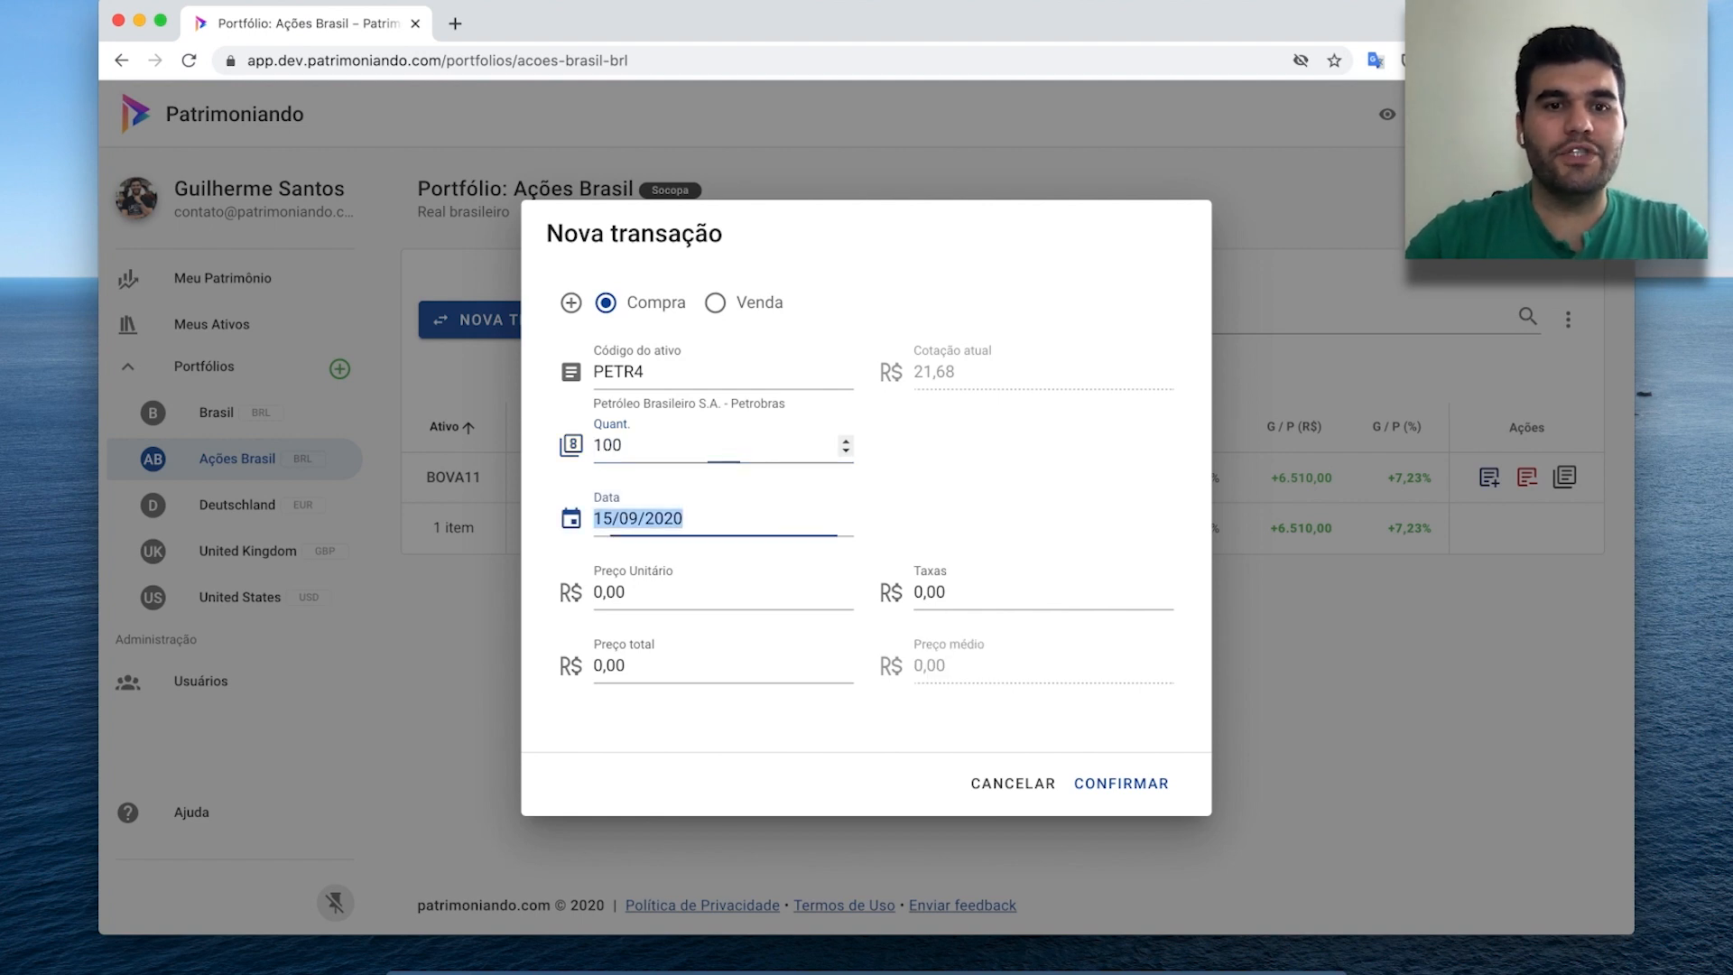
pyautogui.click(703, 518)
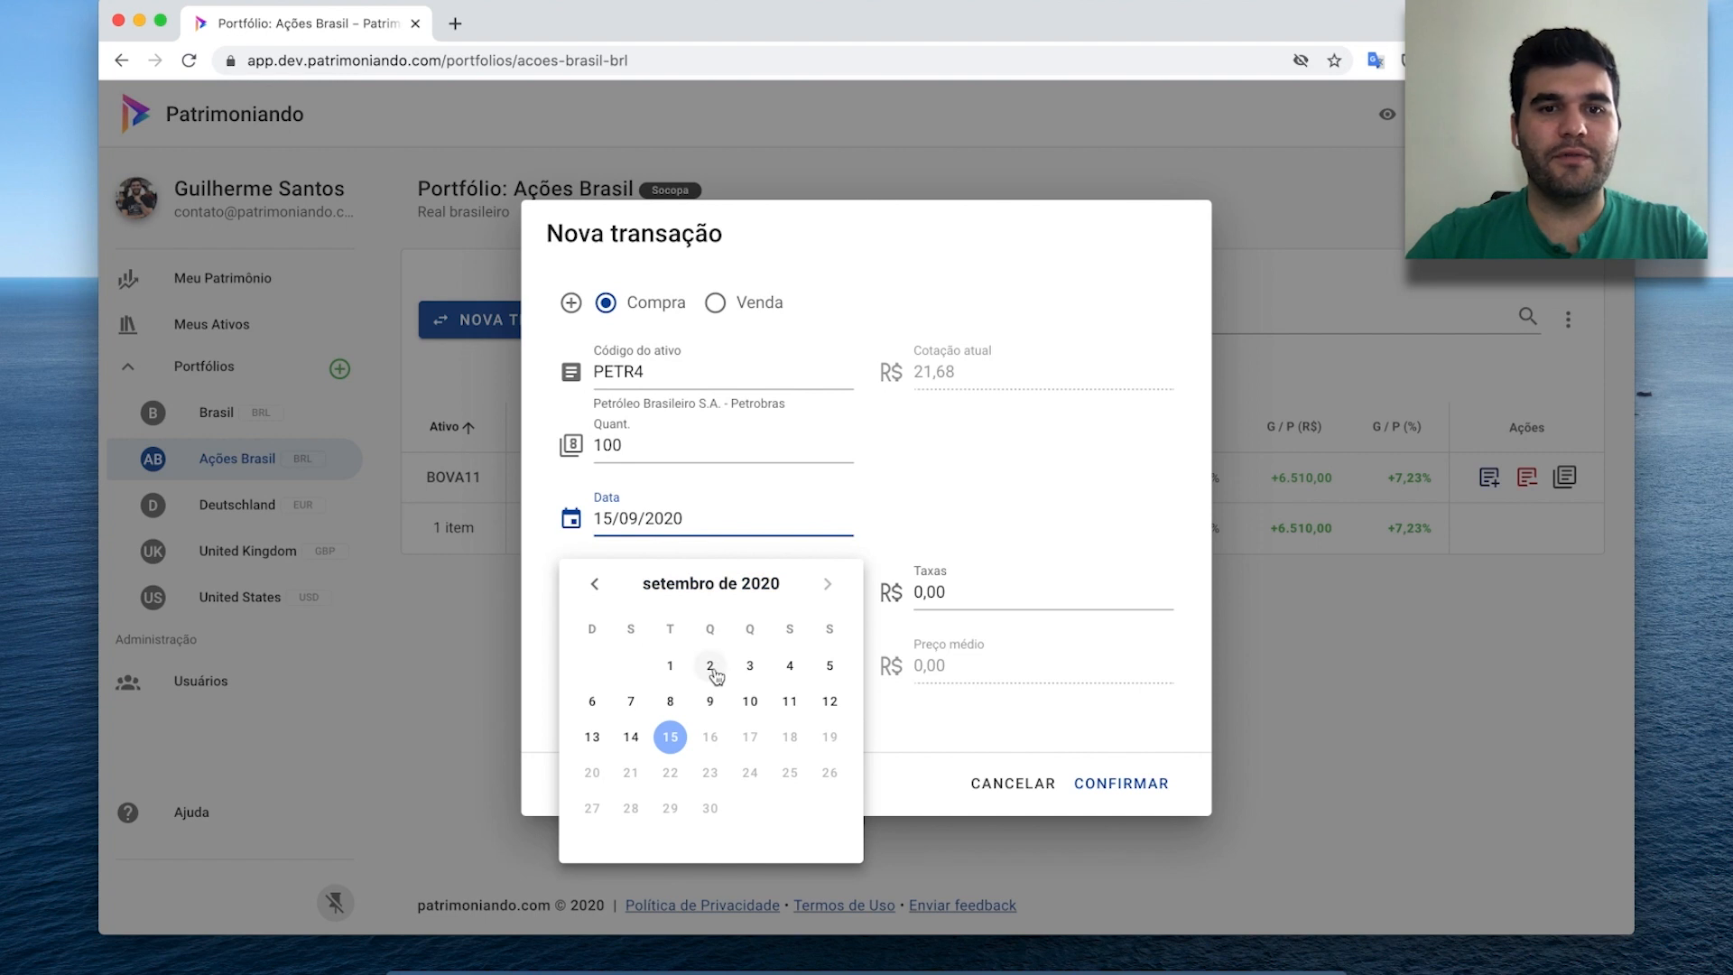
pyautogui.click(677, 666)
pyautogui.click(728, 590)
pyautogui.write('19,80')
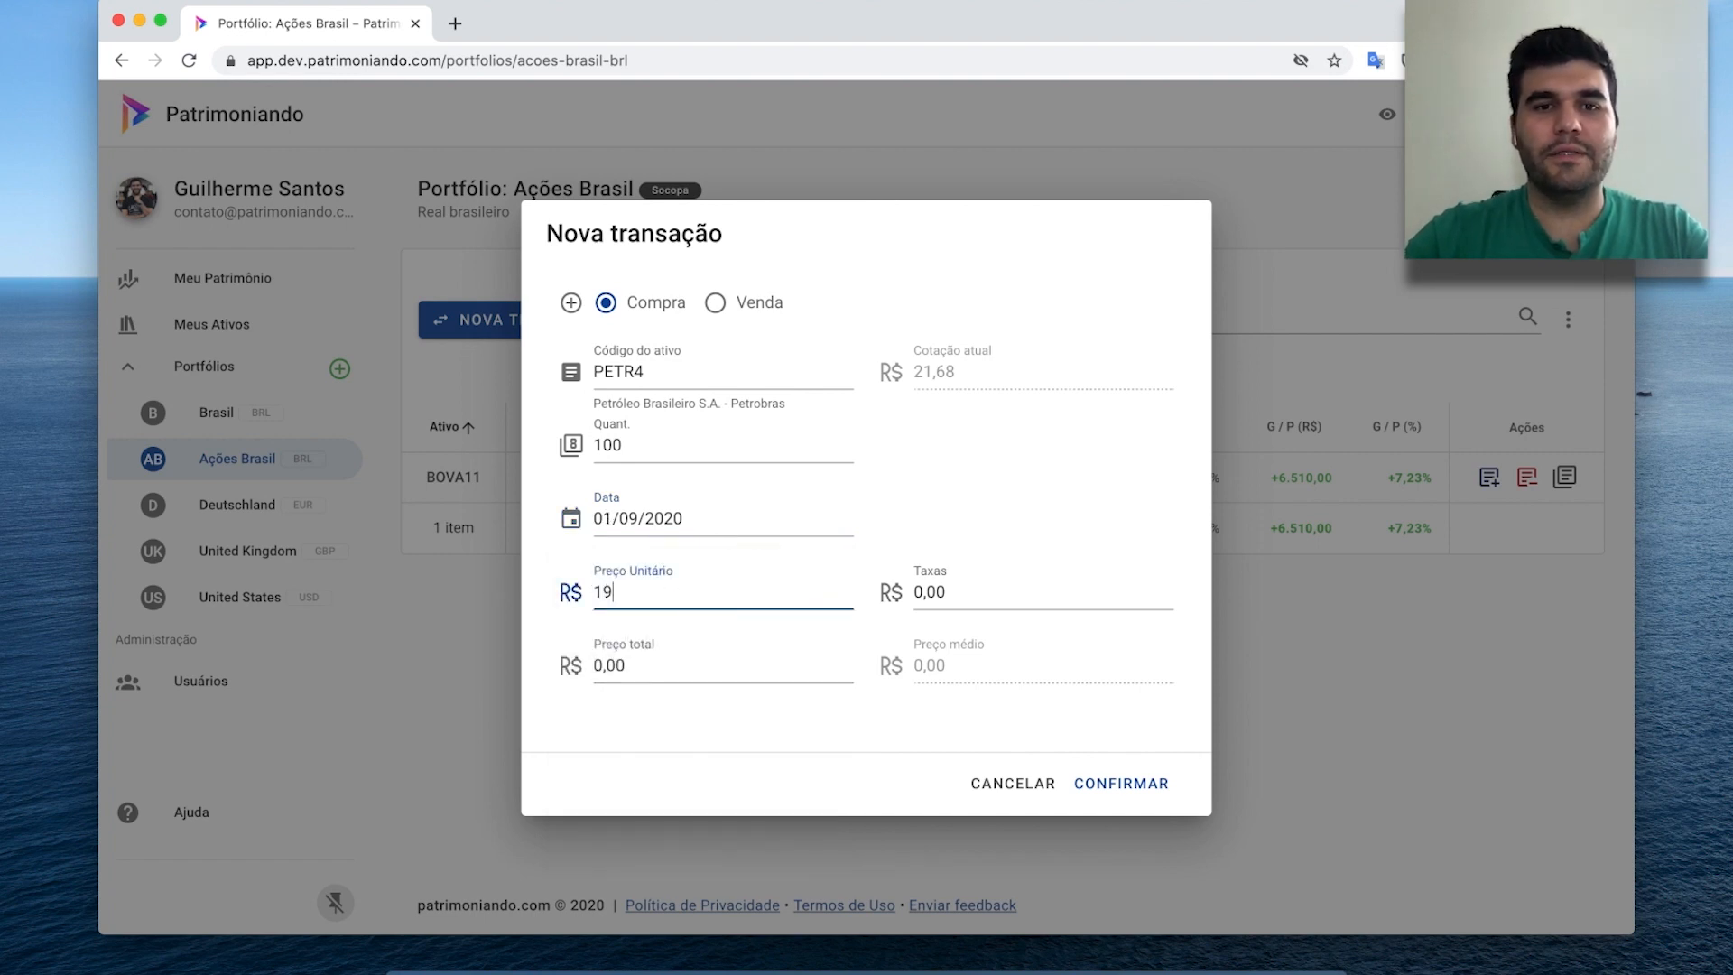
pyautogui.press('Tab')
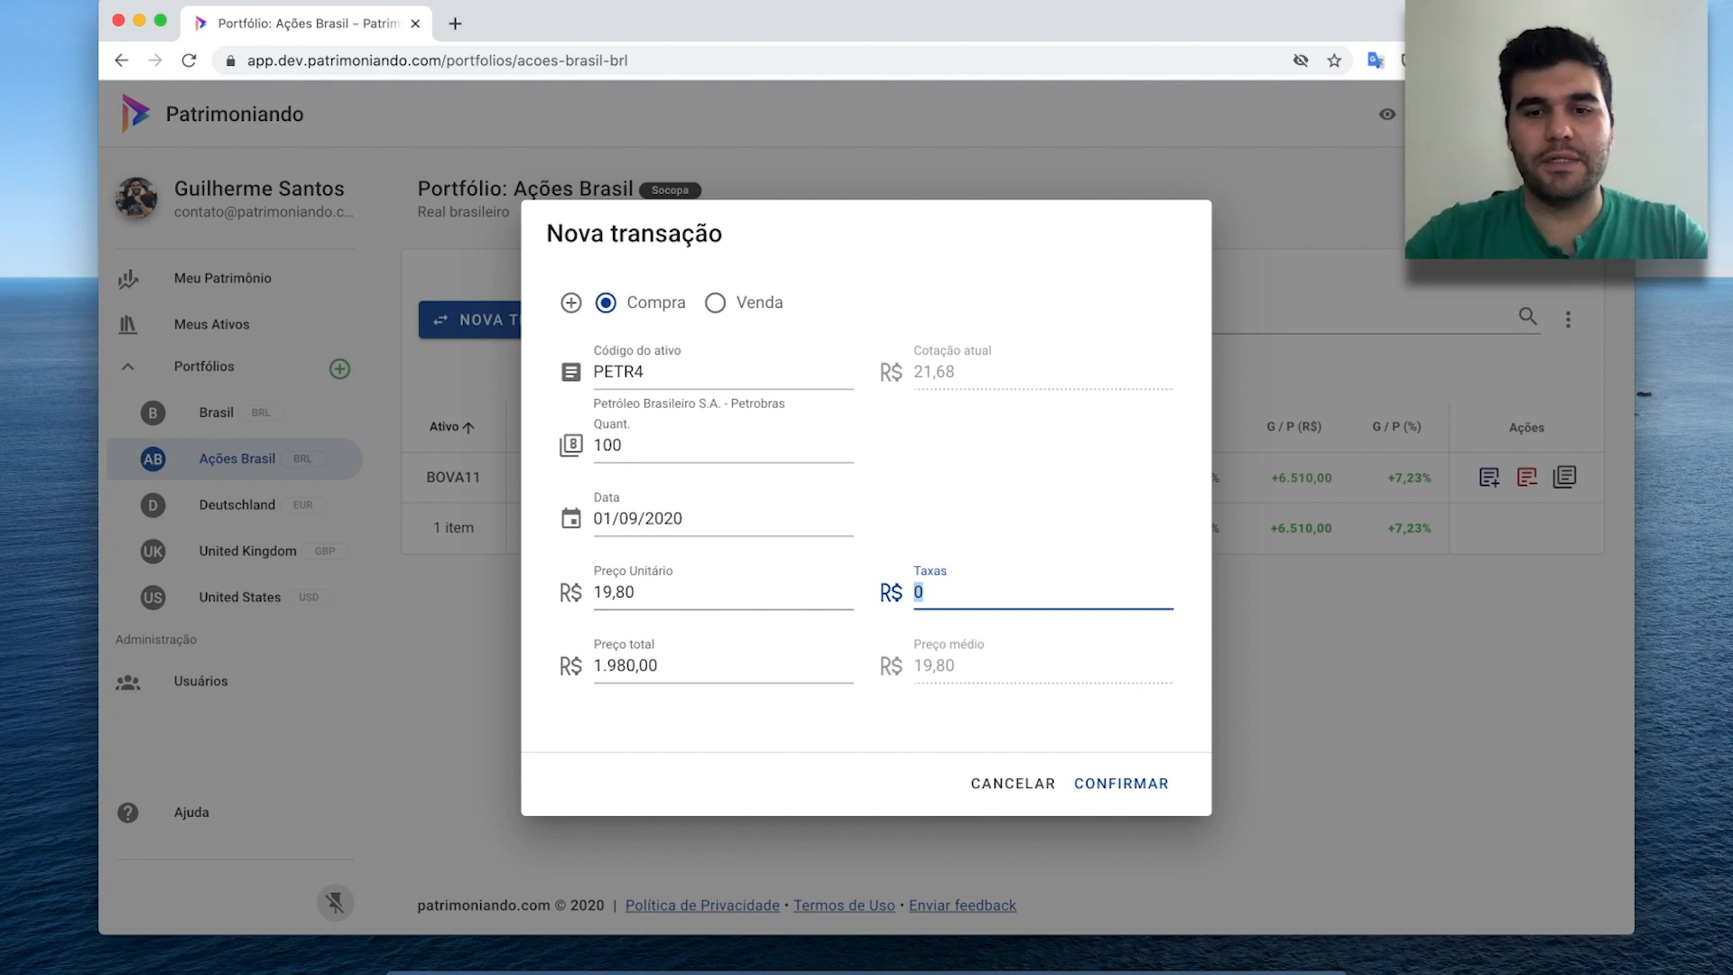
pyautogui.write('10')
pyautogui.press('Tab')
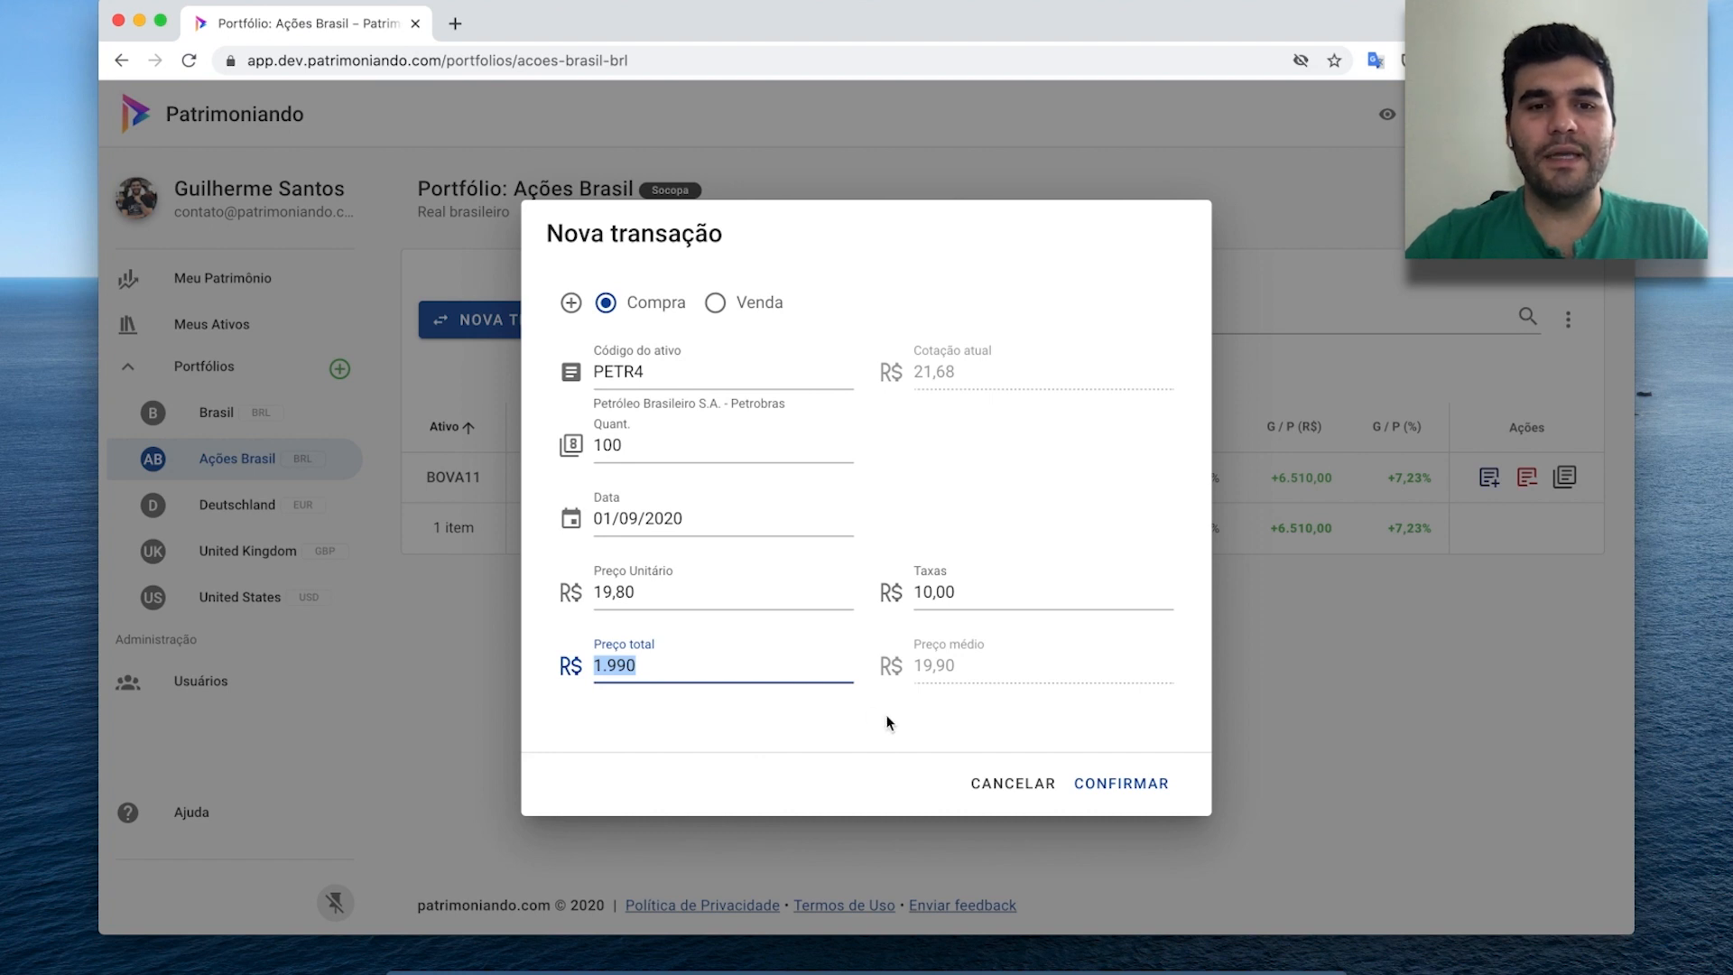
pyautogui.click(1121, 781)
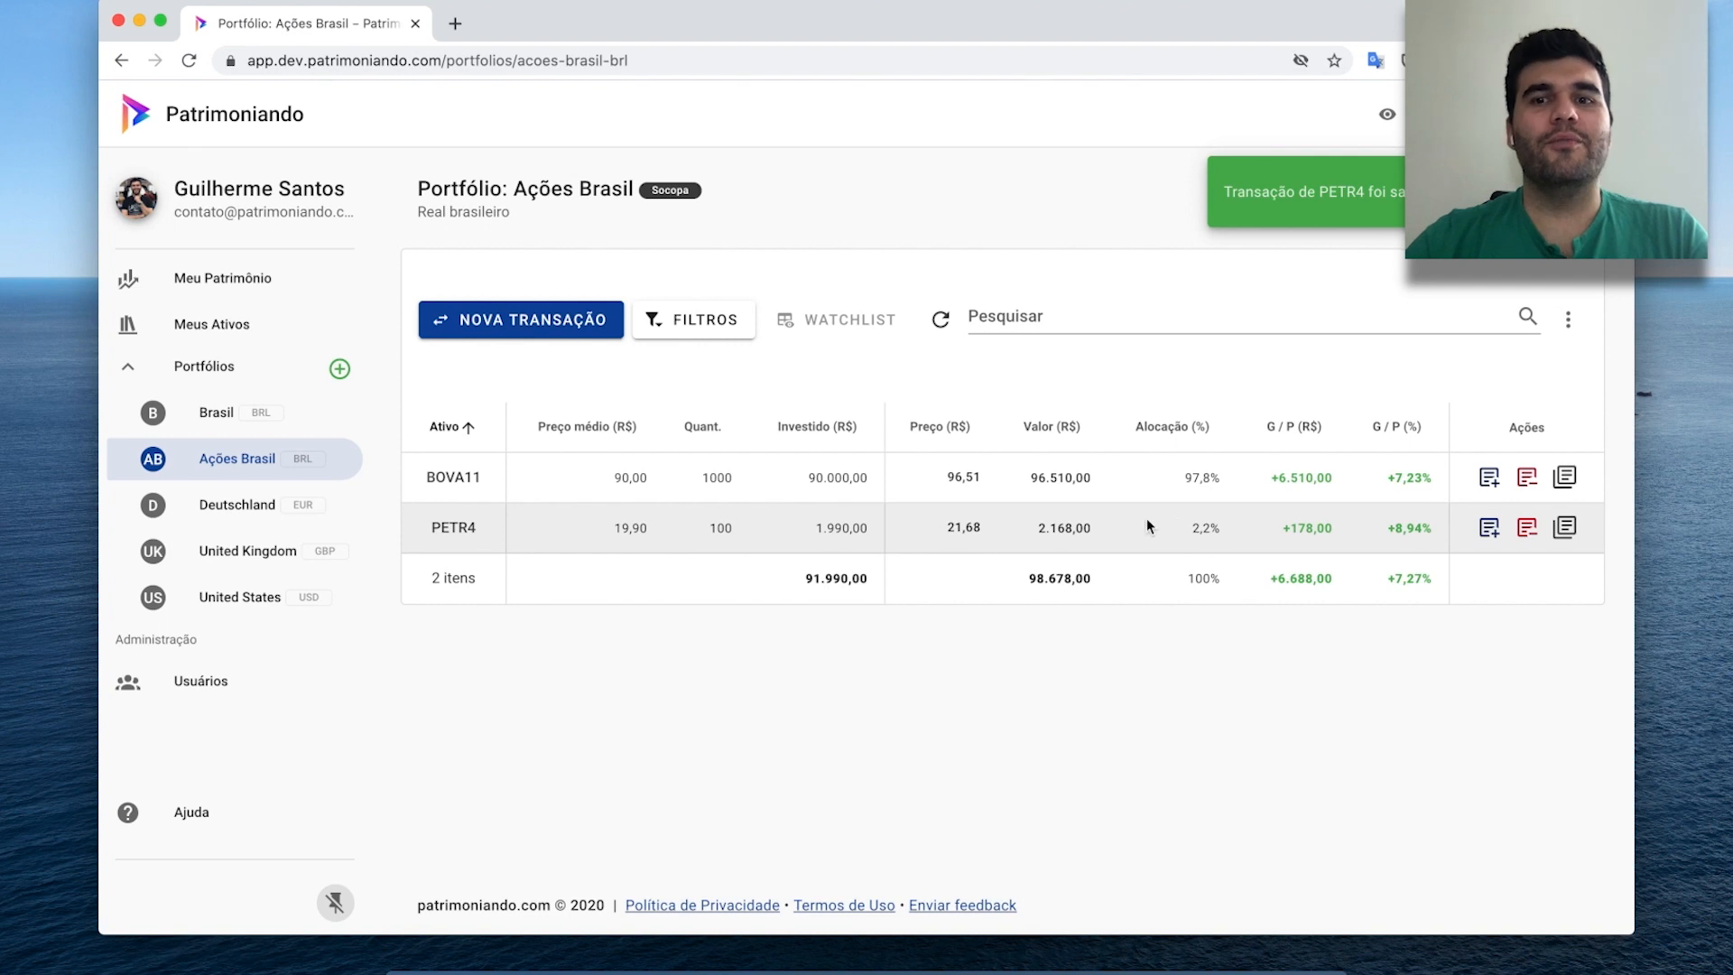
# Check the PETR4 holding's details, then start a NOVO ATIVO in the Brasil portfolio.
pyautogui.click(1564, 528)
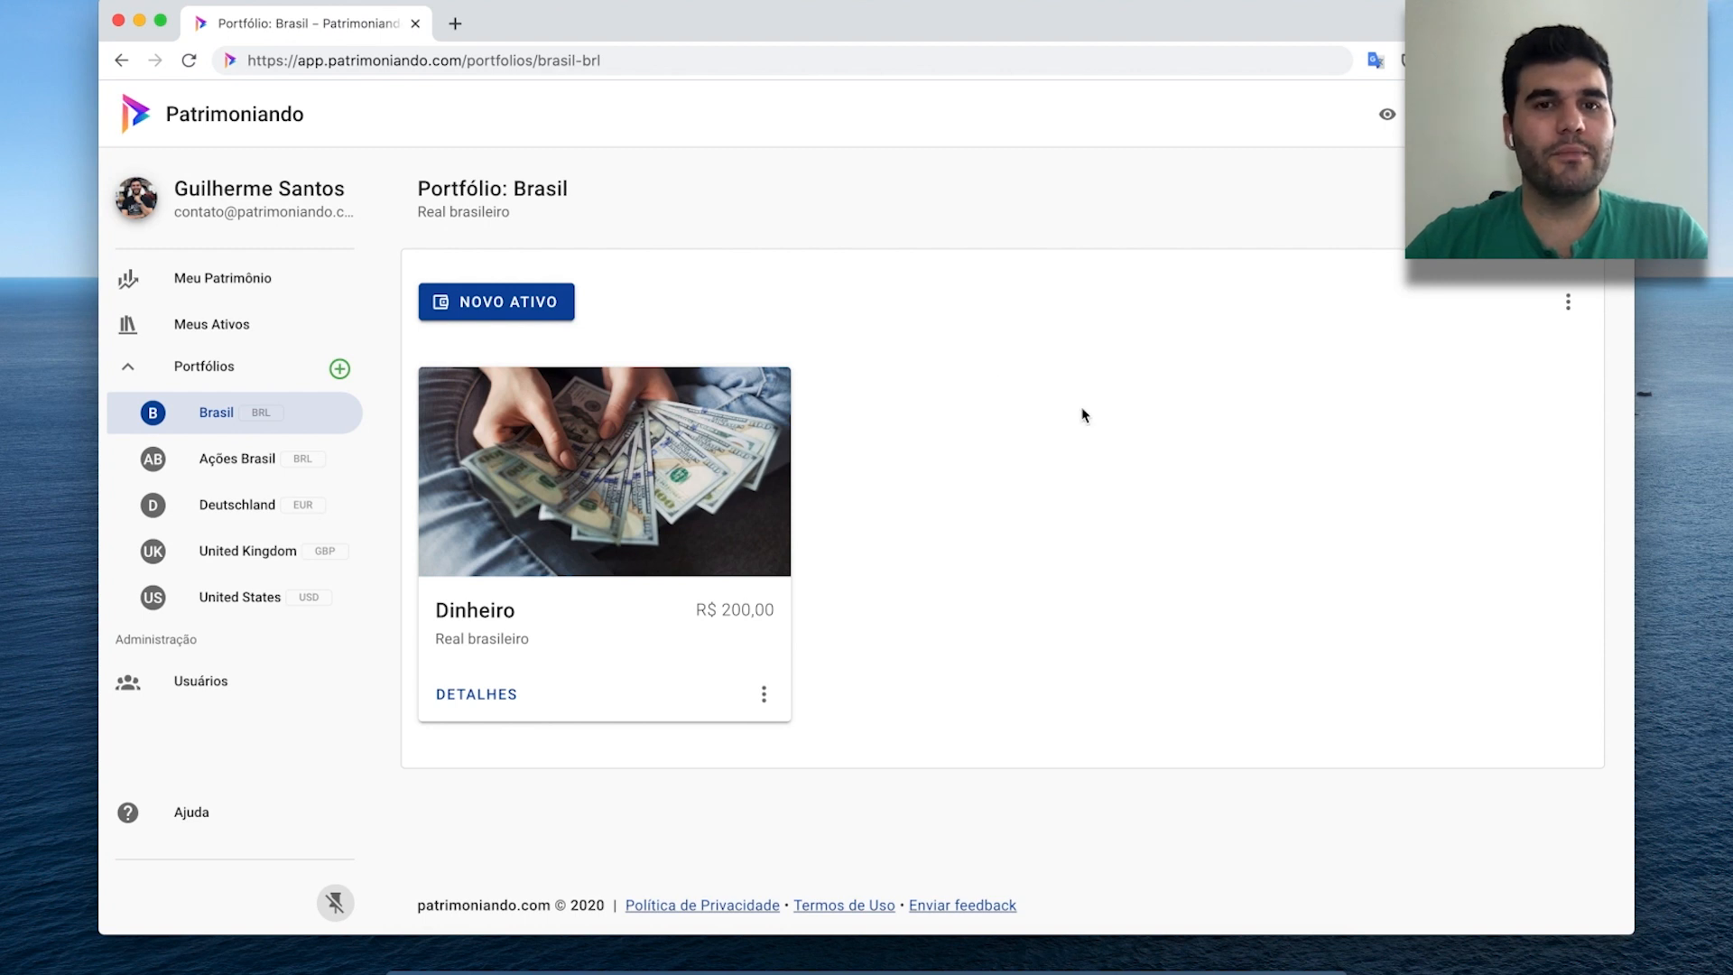
pyautogui.click(523, 309)
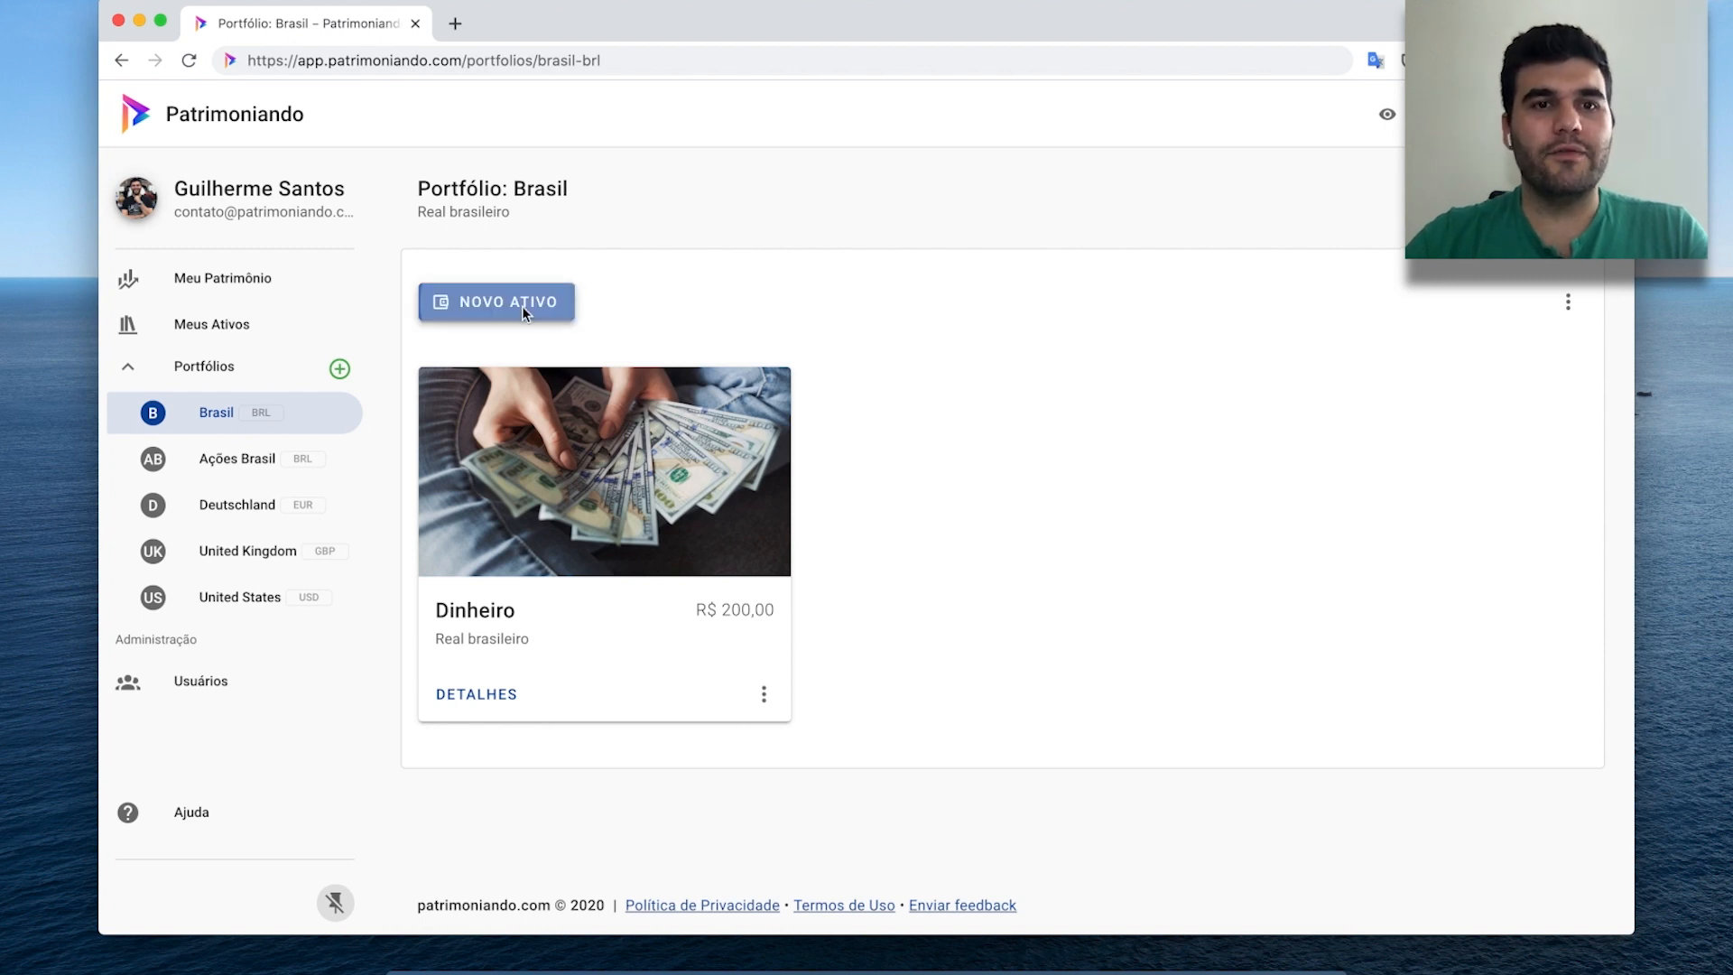
# Set type Fundos de Investimento, paste the fund's CNPJ and describe it as ALASKA BLACK II.
pyautogui.click(845, 388)
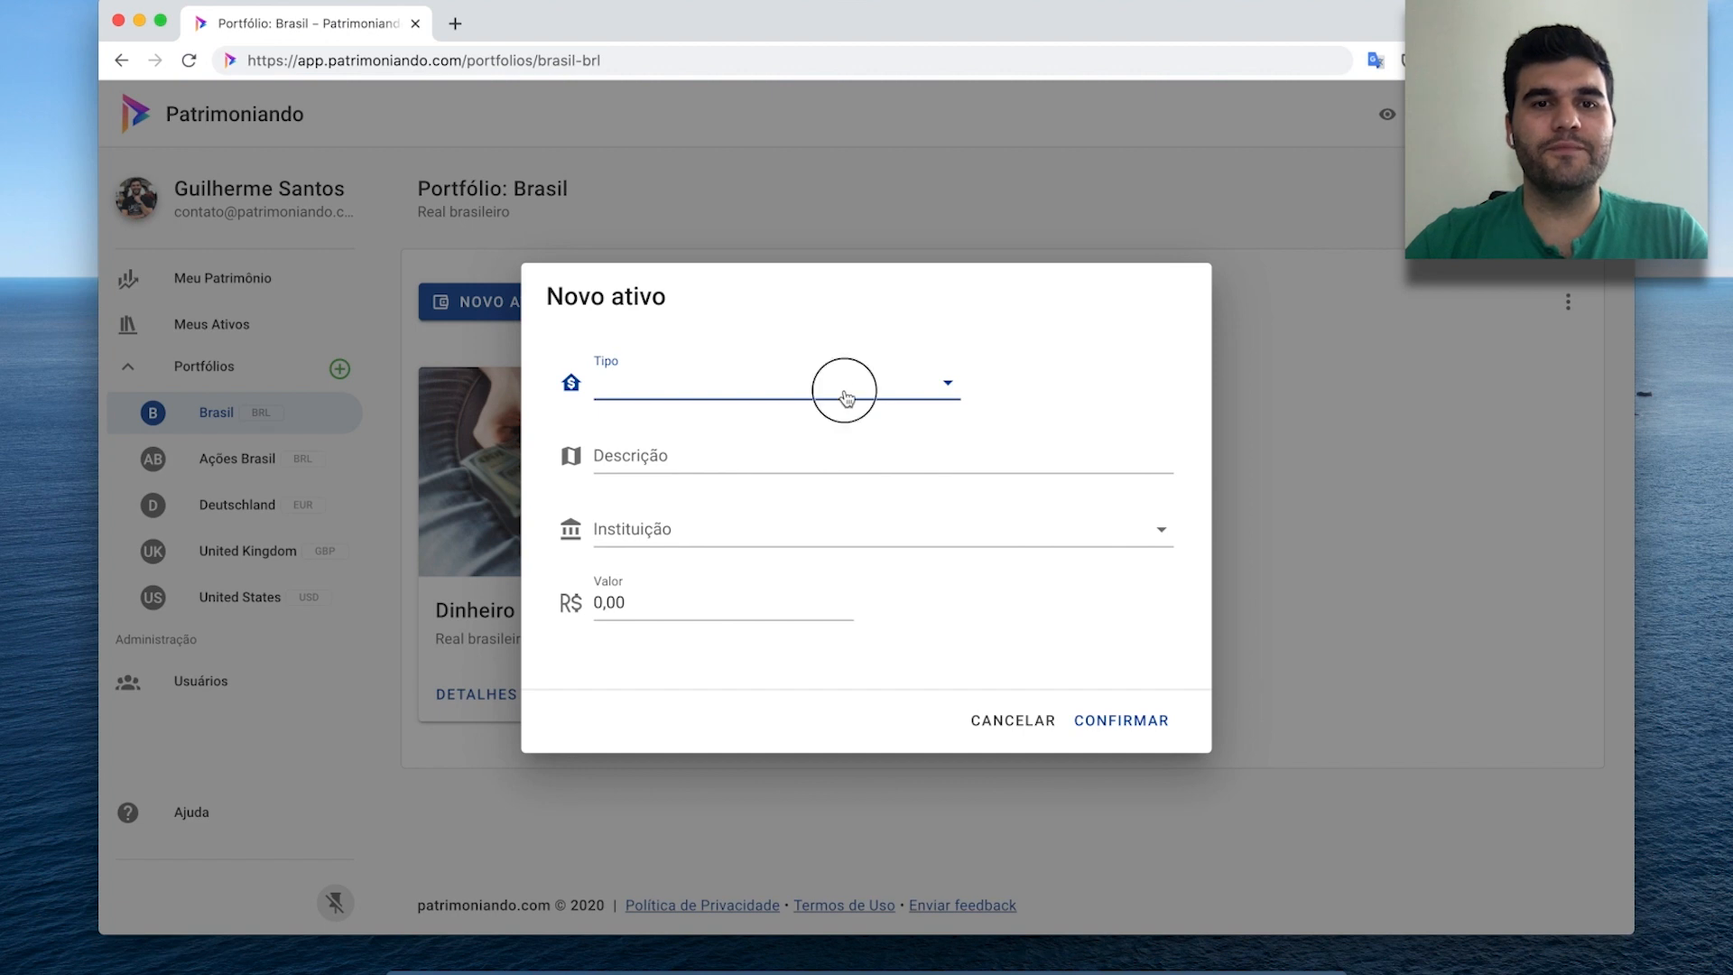
pyautogui.click(759, 408)
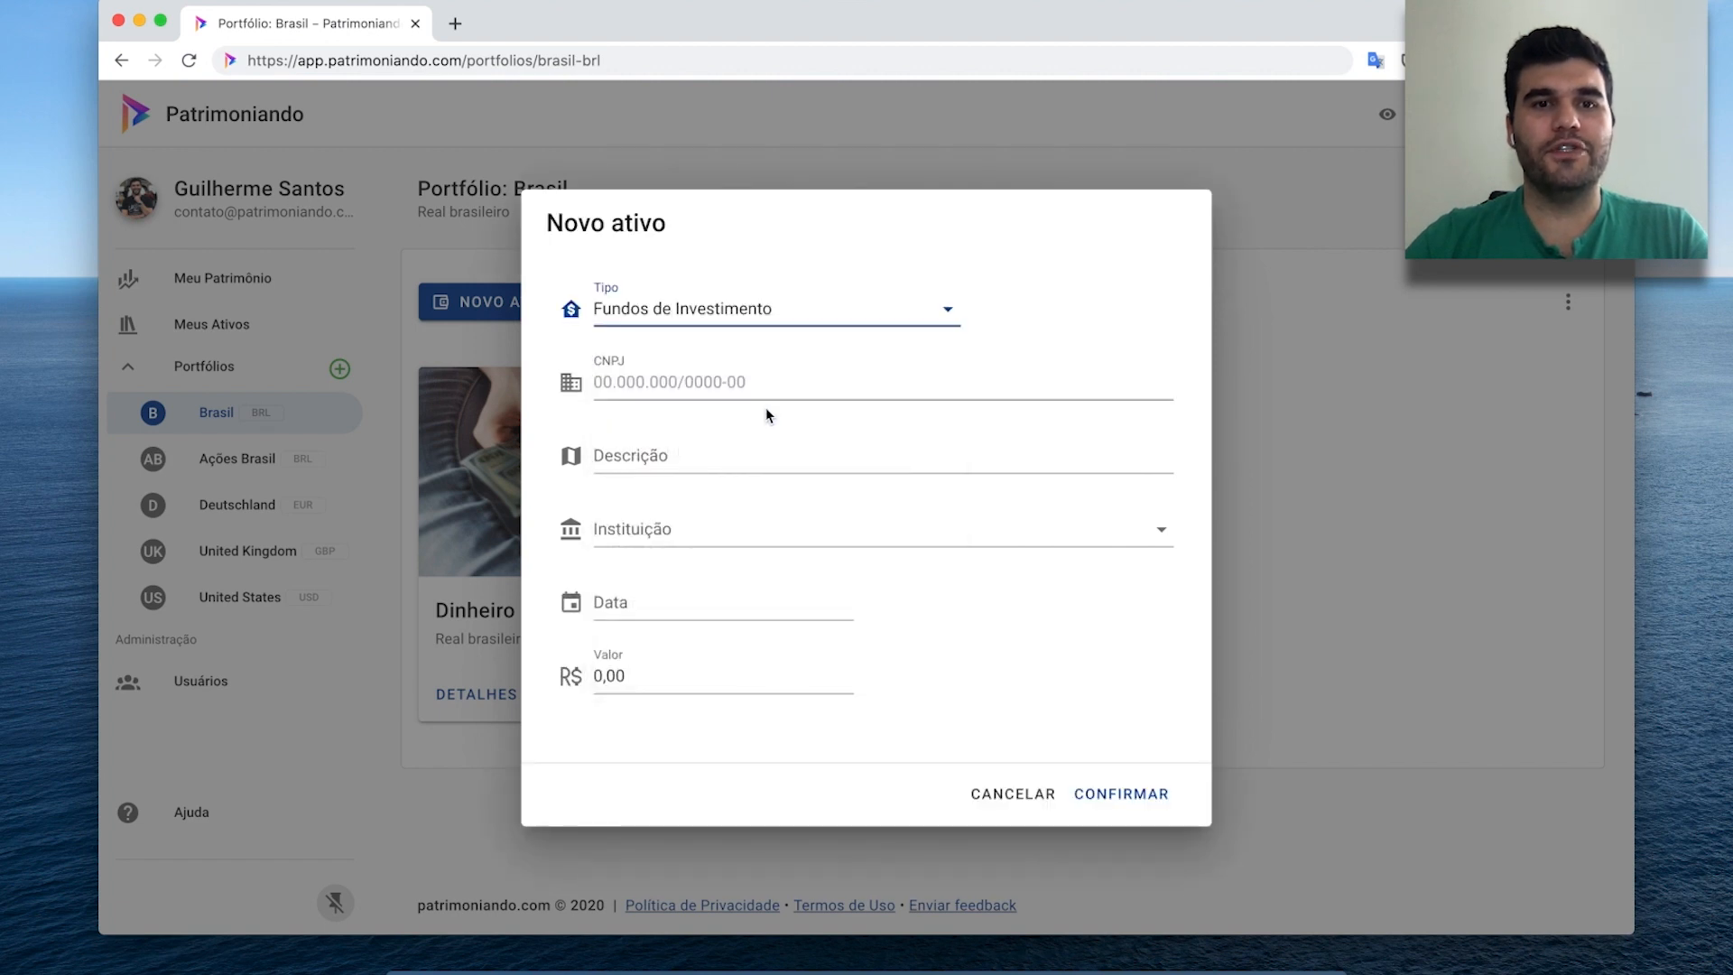
pyautogui.click(788, 386)
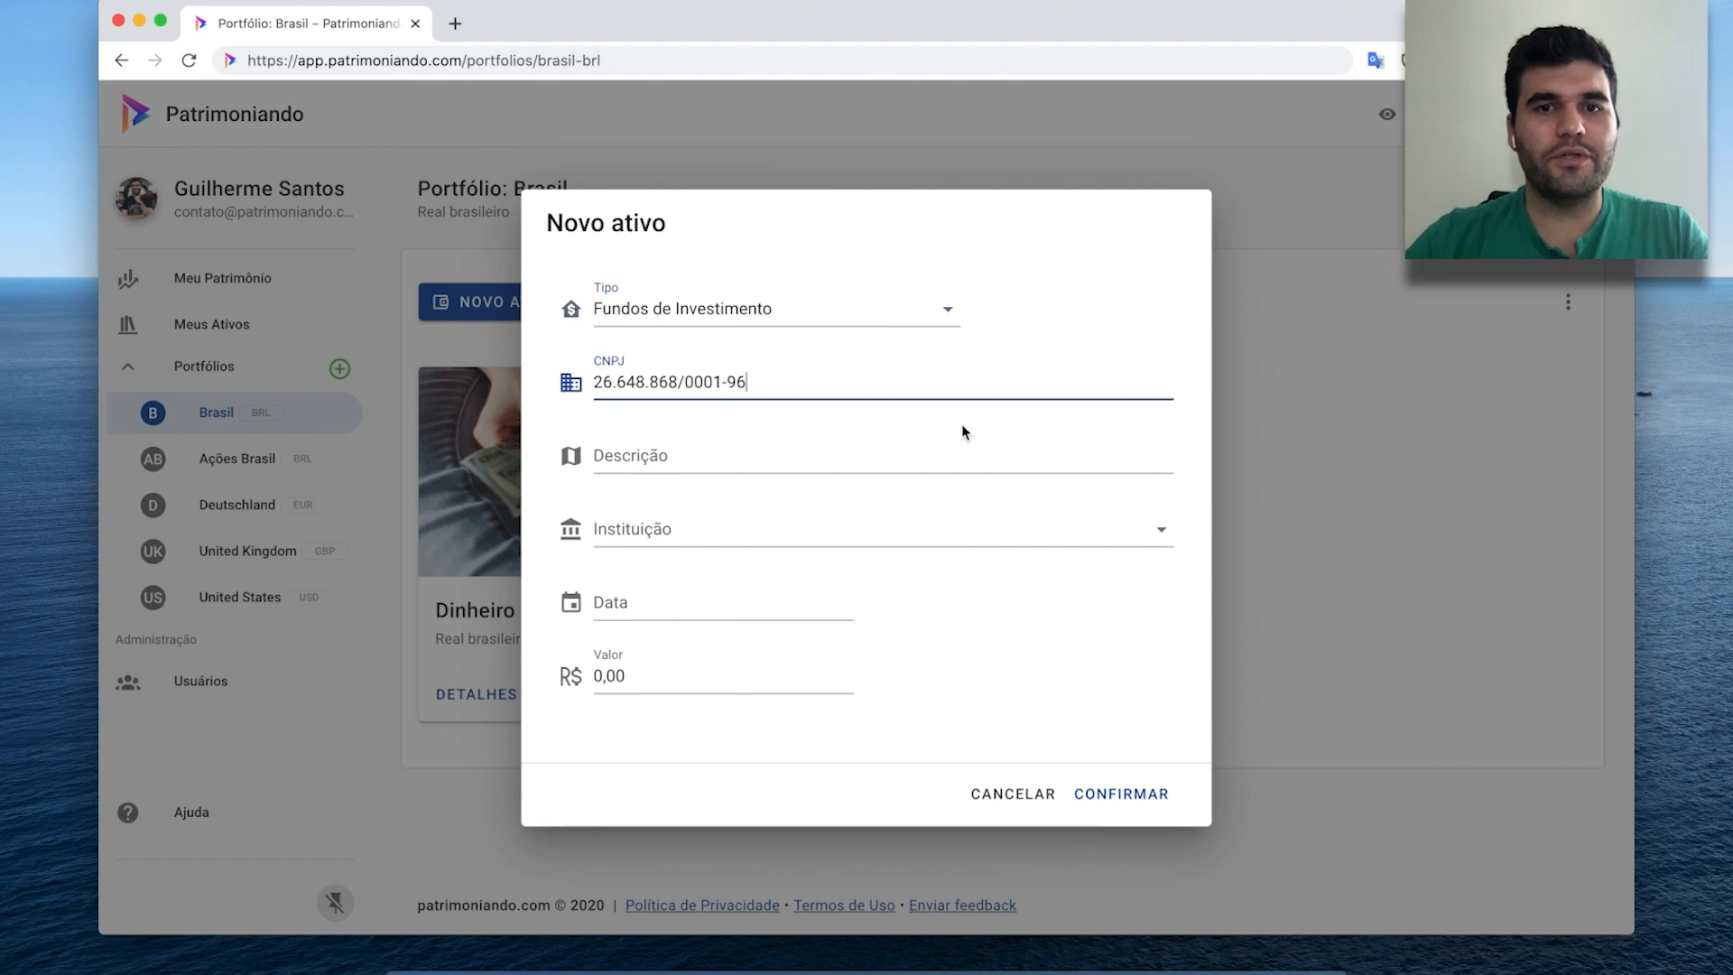
pyautogui.click(904, 462)
pyautogui.press('super+v')
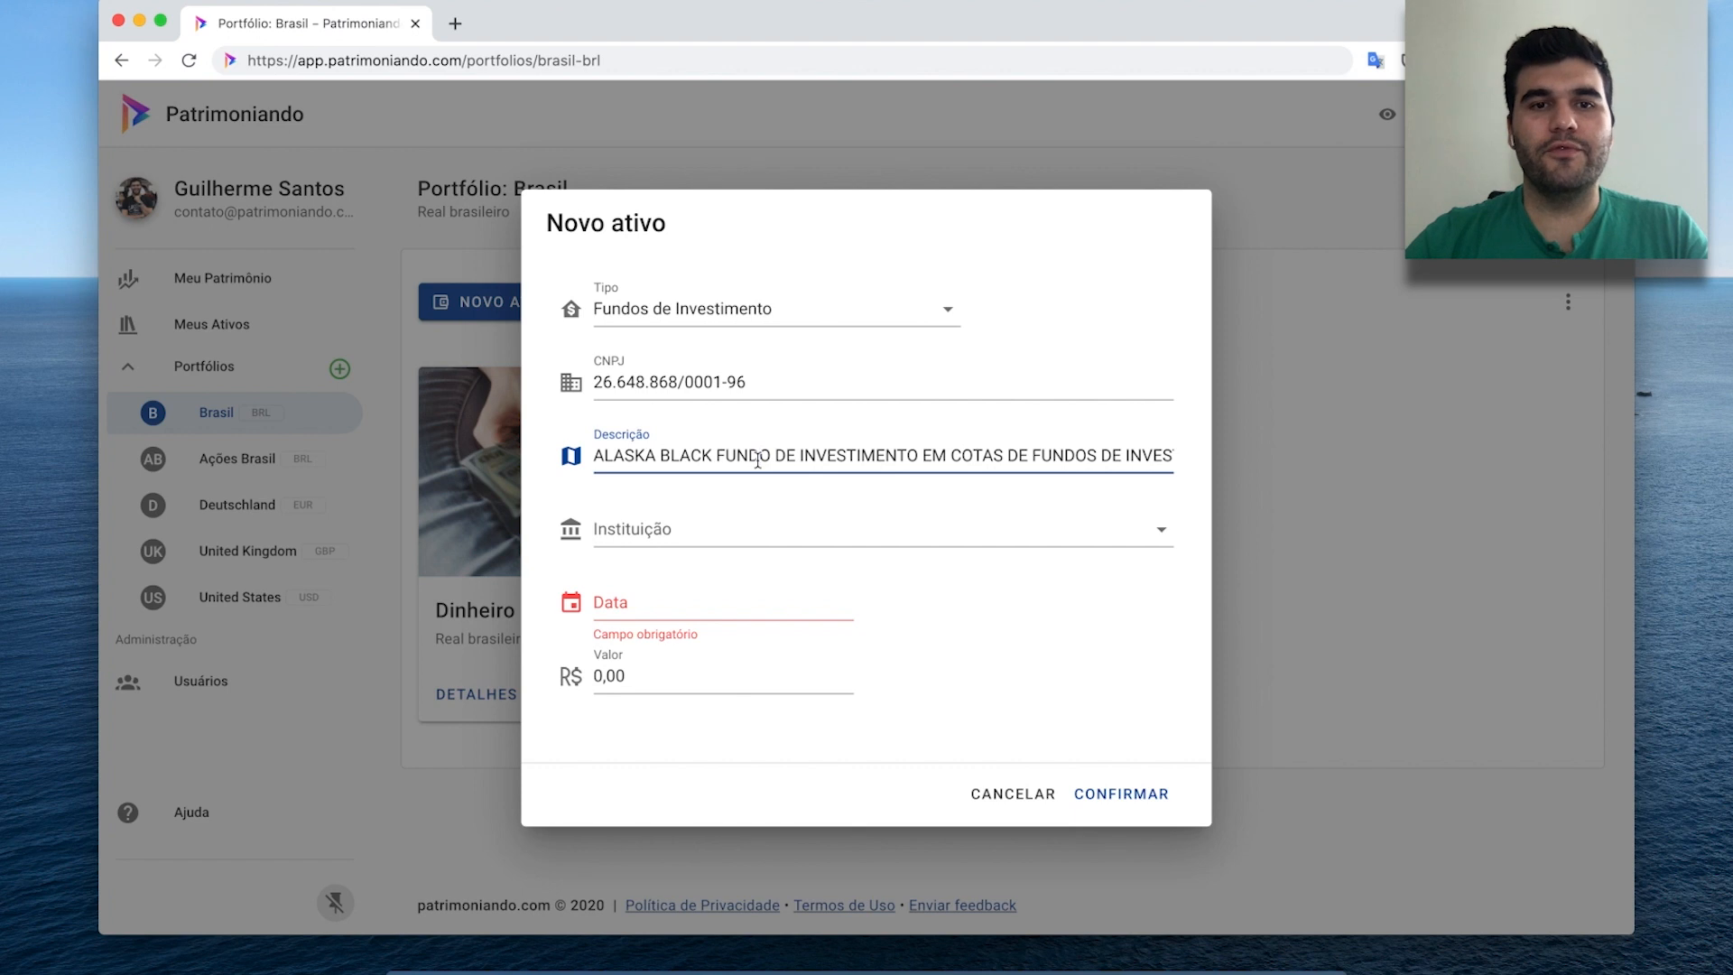
pyautogui.press('super+a')
pyautogui.write('ALASKA BLACK II')
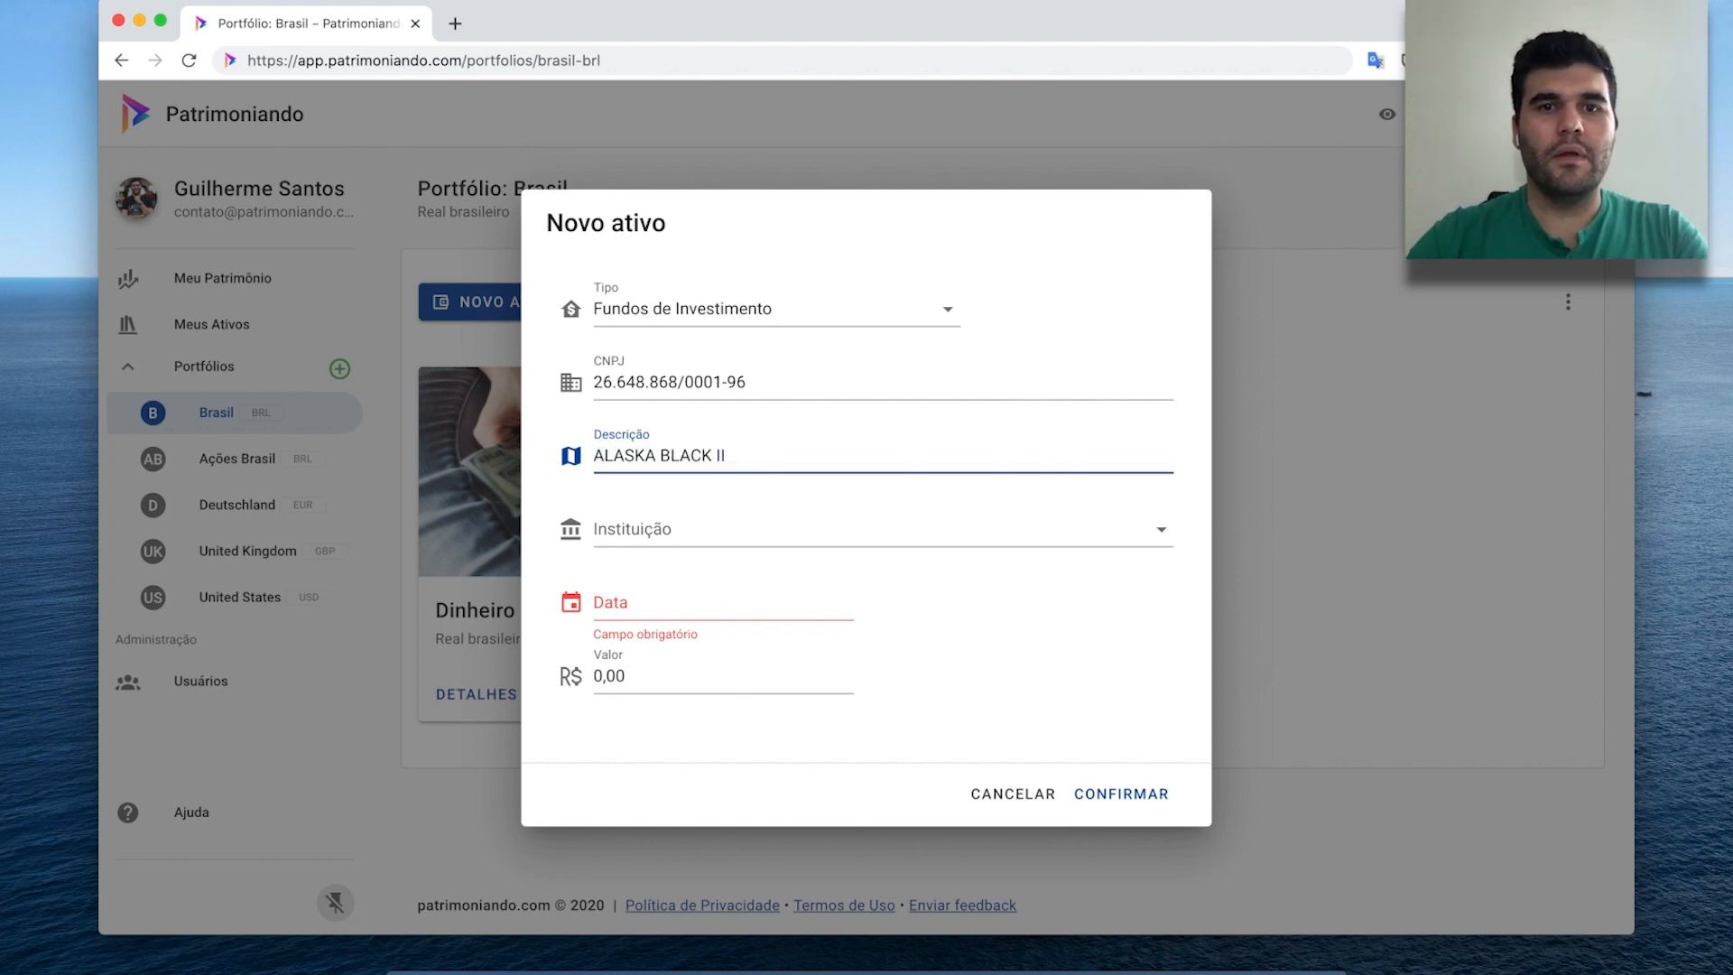
# Set institution Easynvest, date 02/09/2020 and value 1000, then save the fund asset.
pyautogui.click(725, 528)
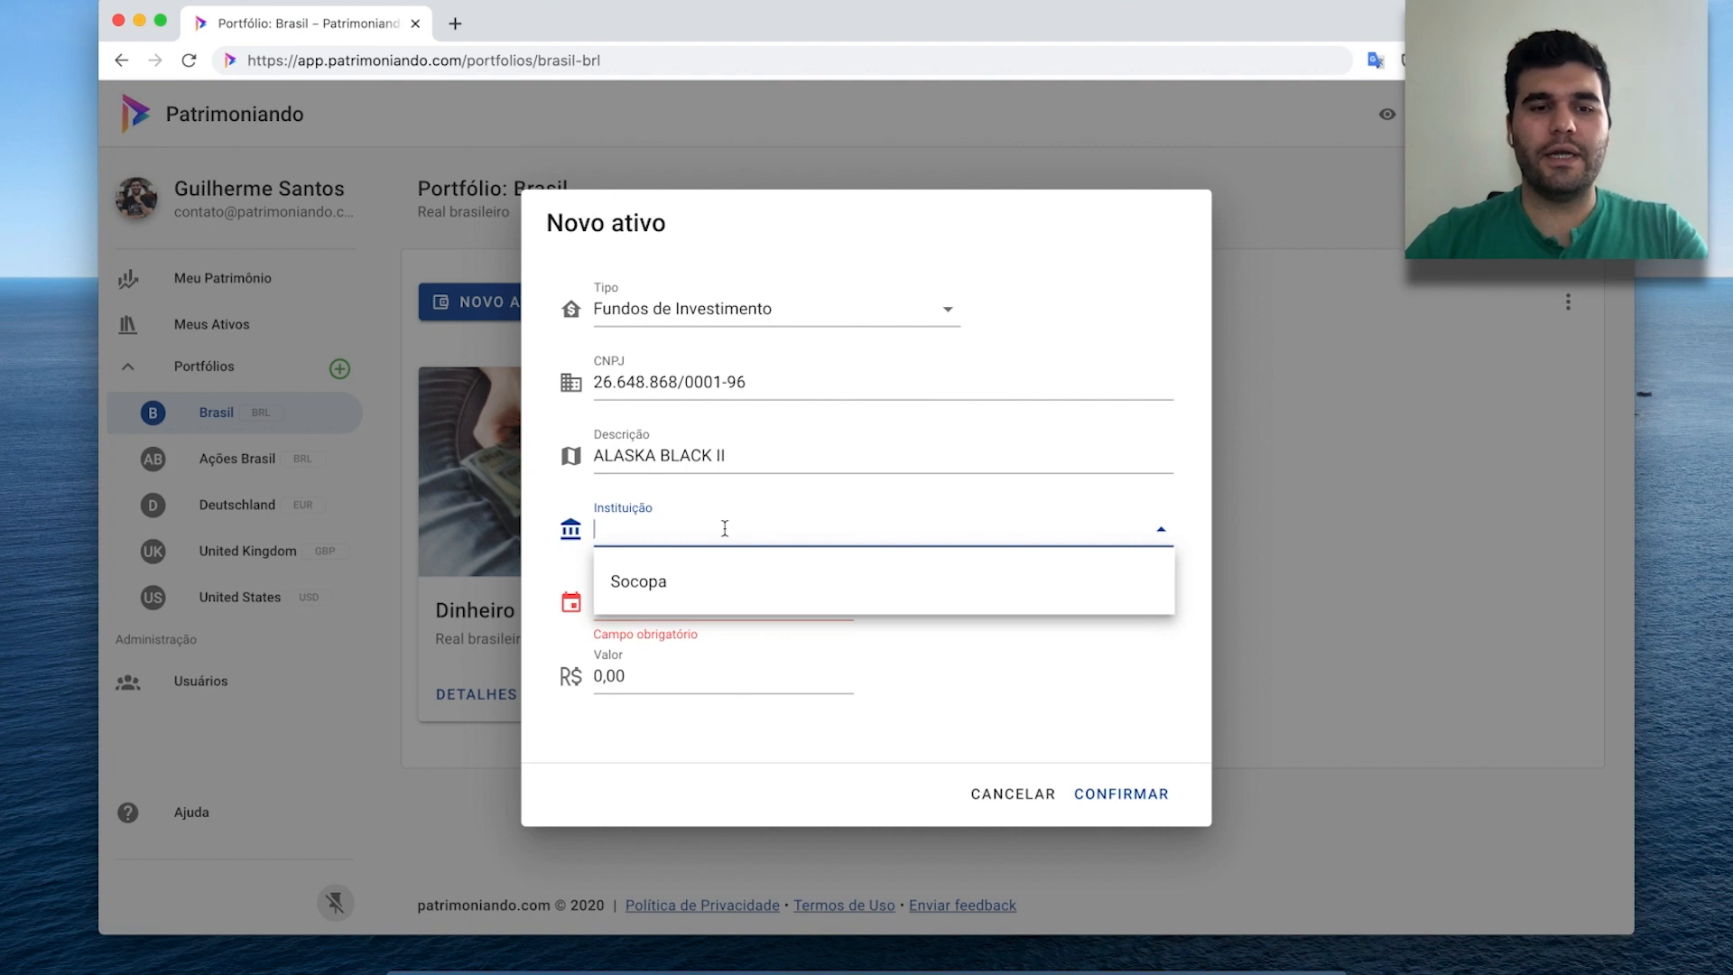
pyautogui.write('Easy')
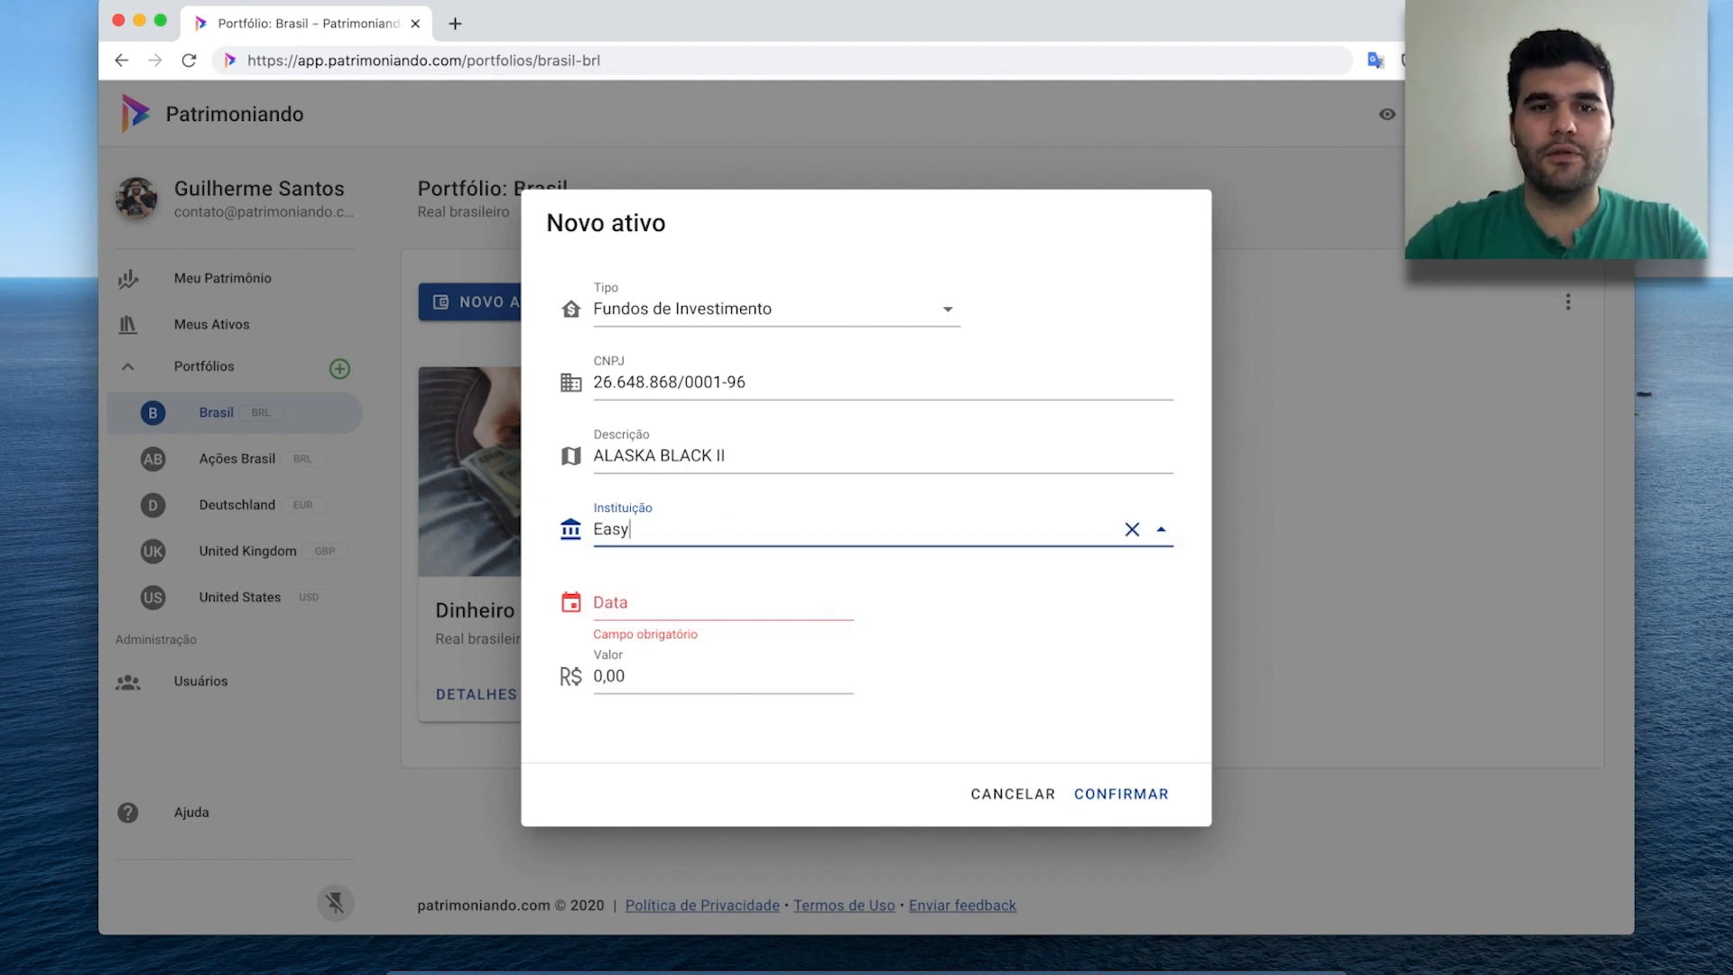
pyautogui.write('nvest')
pyautogui.click(742, 597)
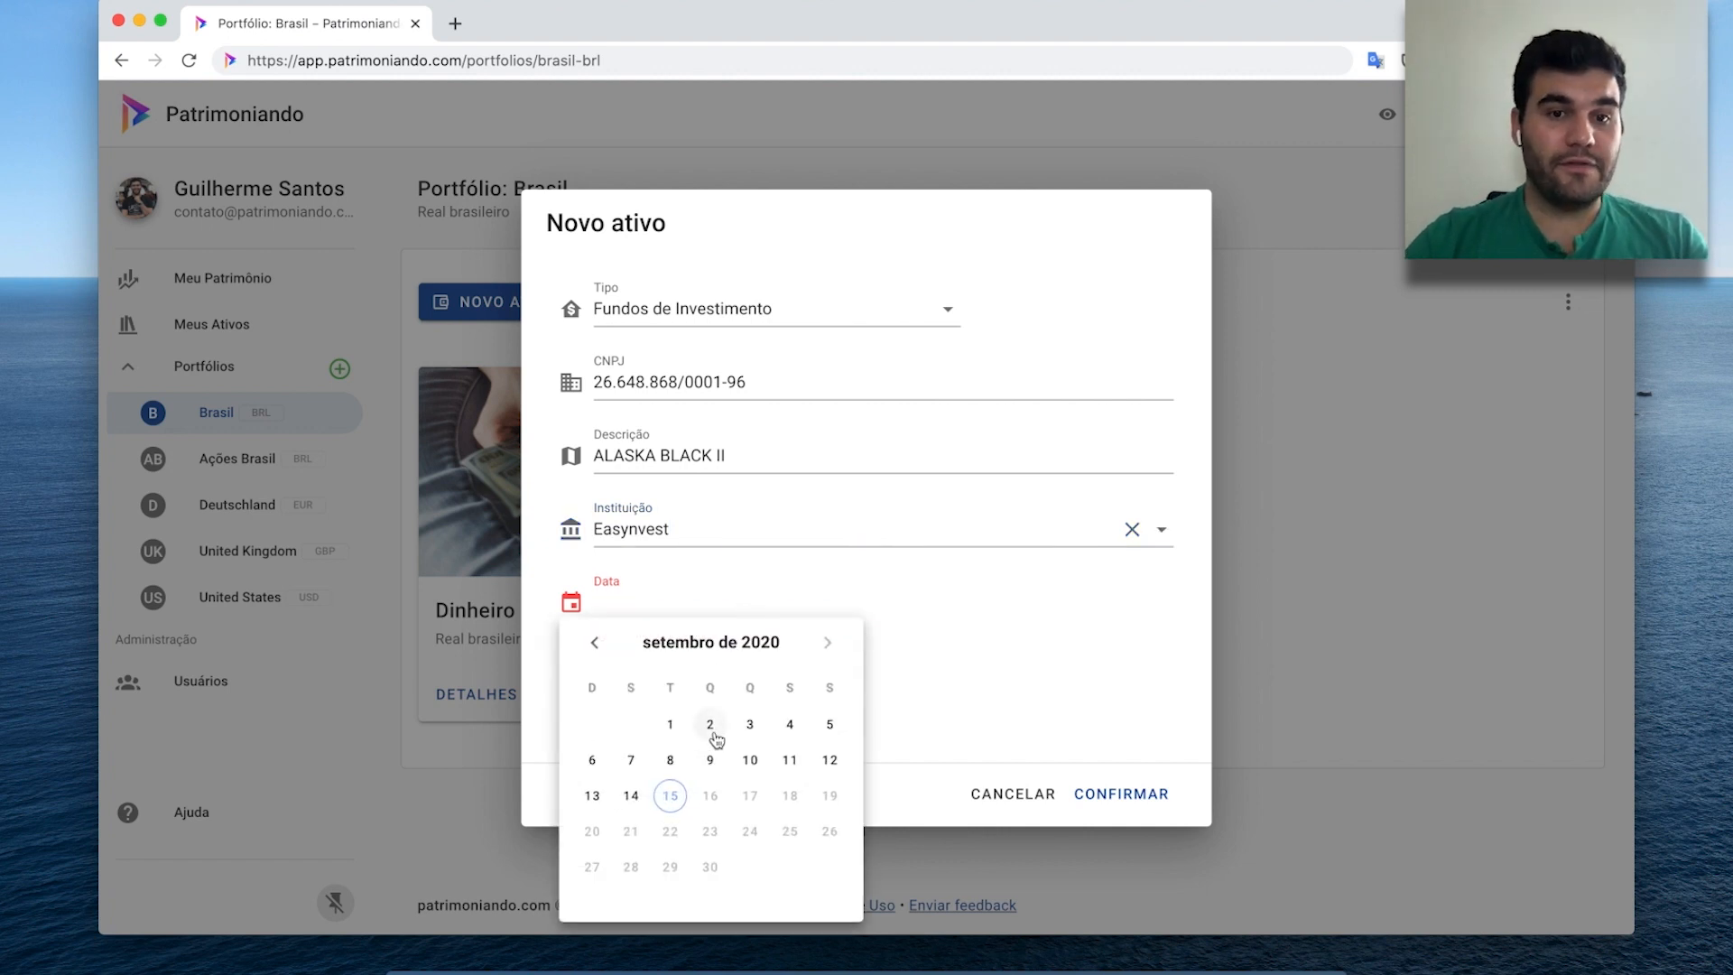
pyautogui.click(715, 739)
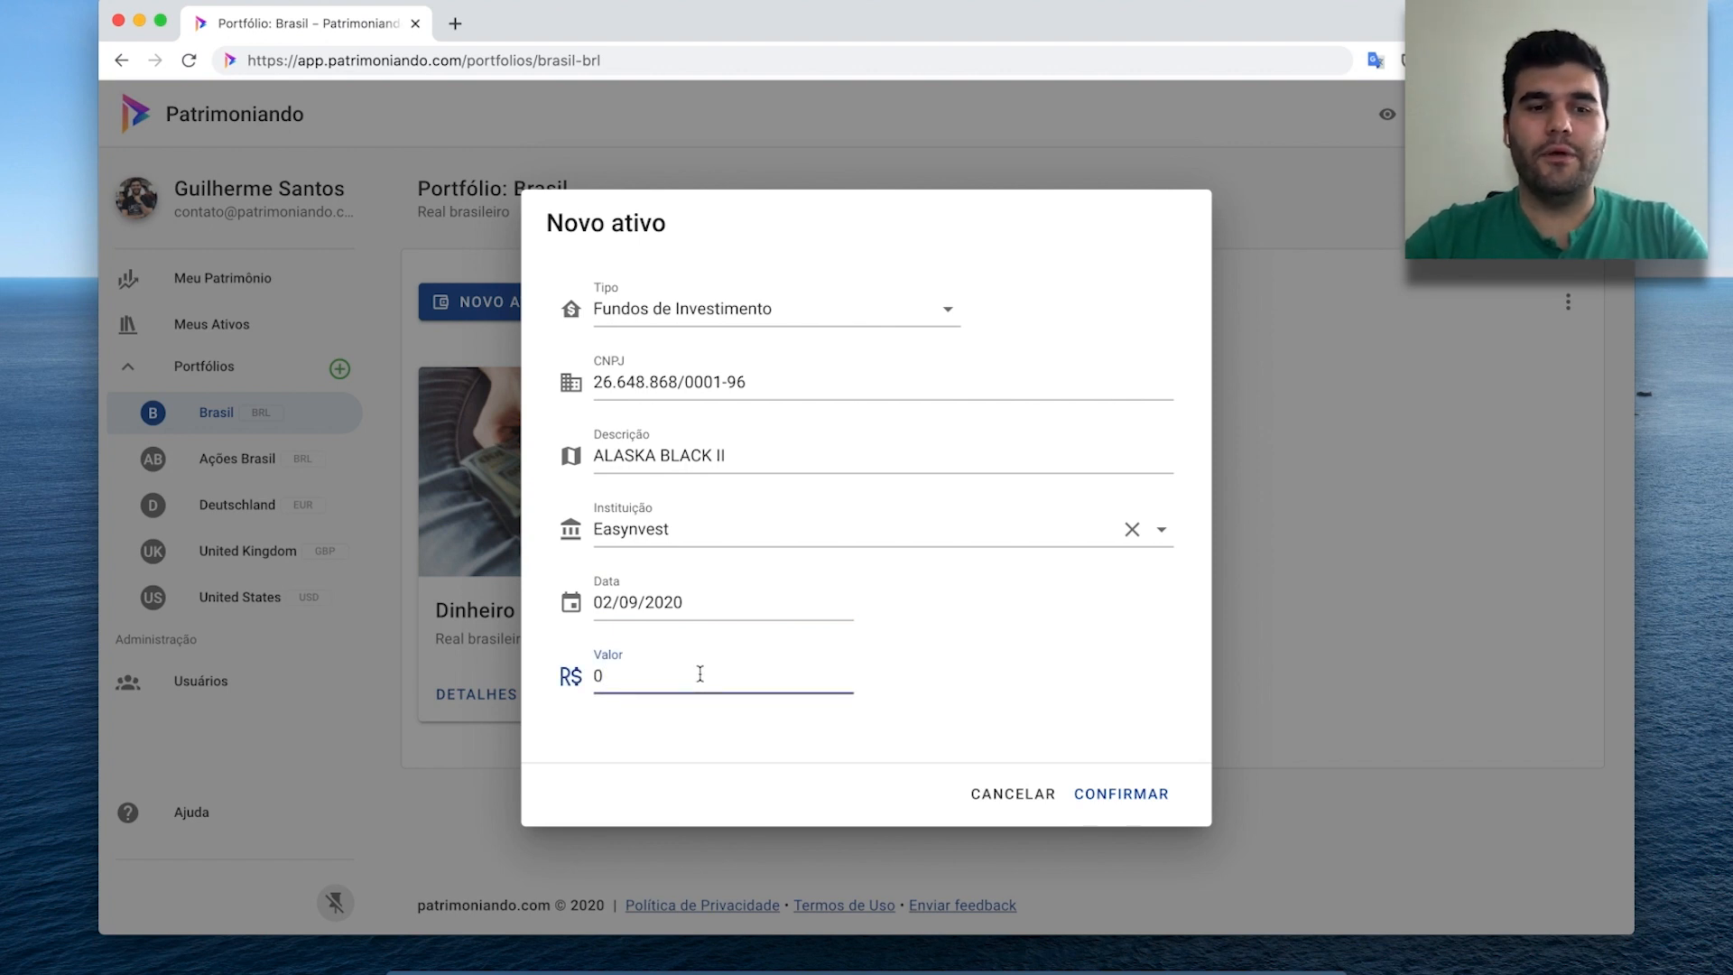
pyautogui.write('1000')
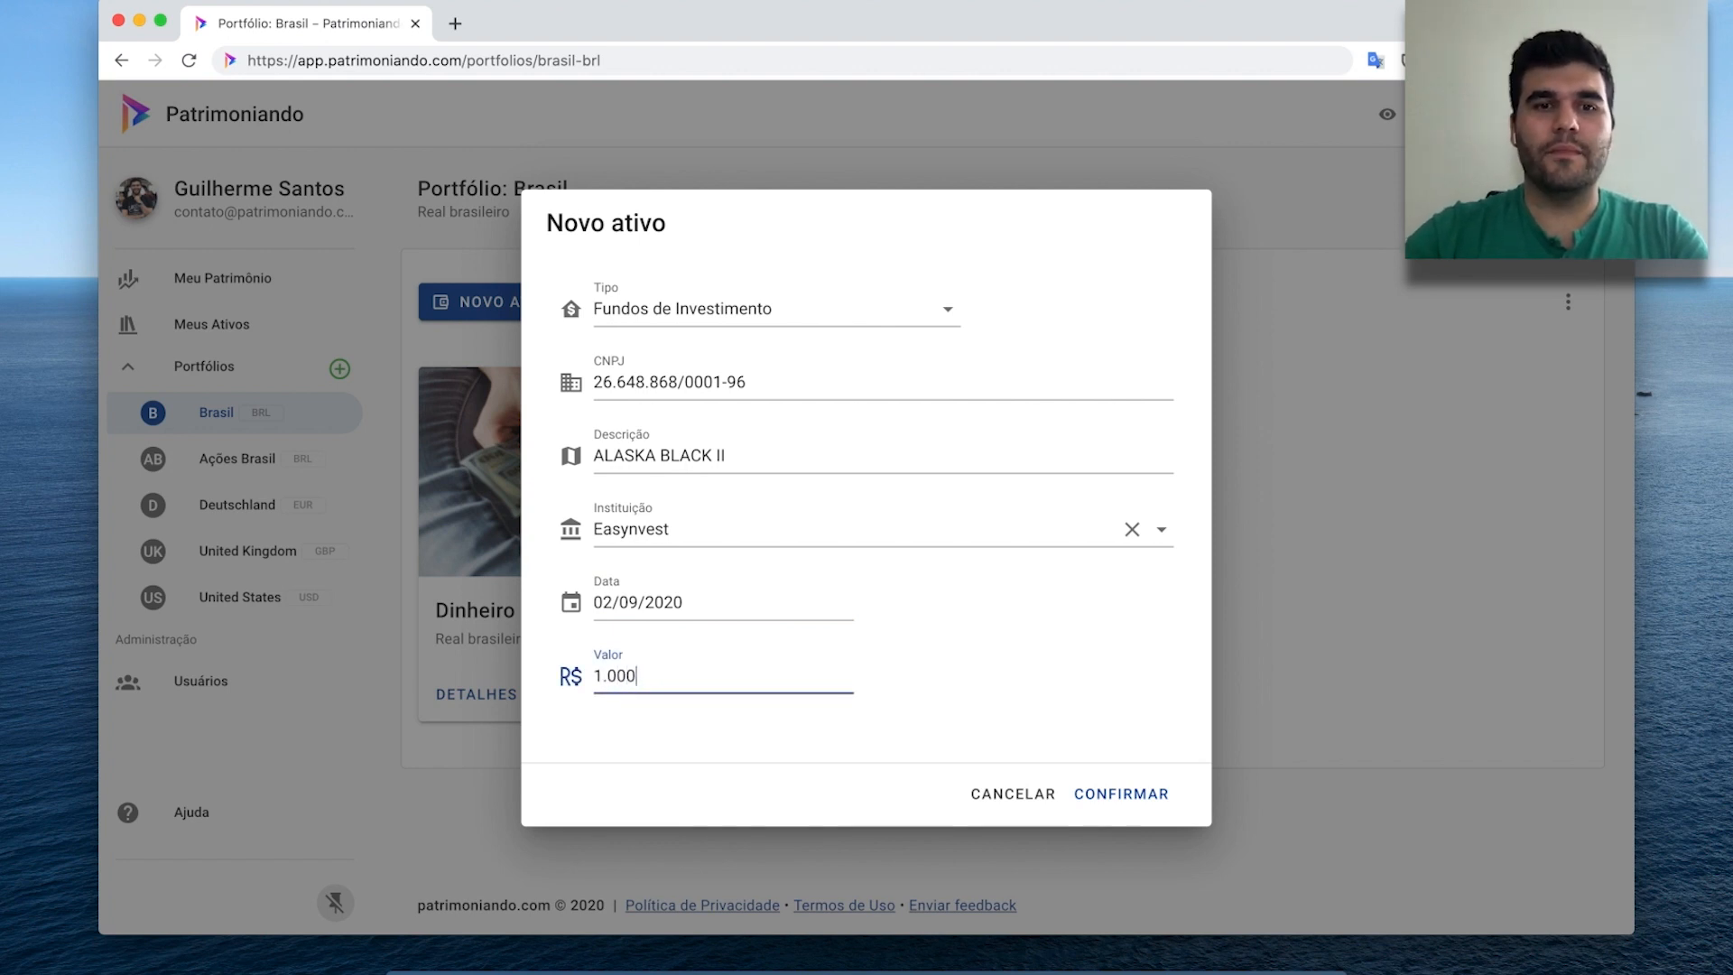
pyautogui.click(1037, 609)
pyautogui.click(1108, 791)
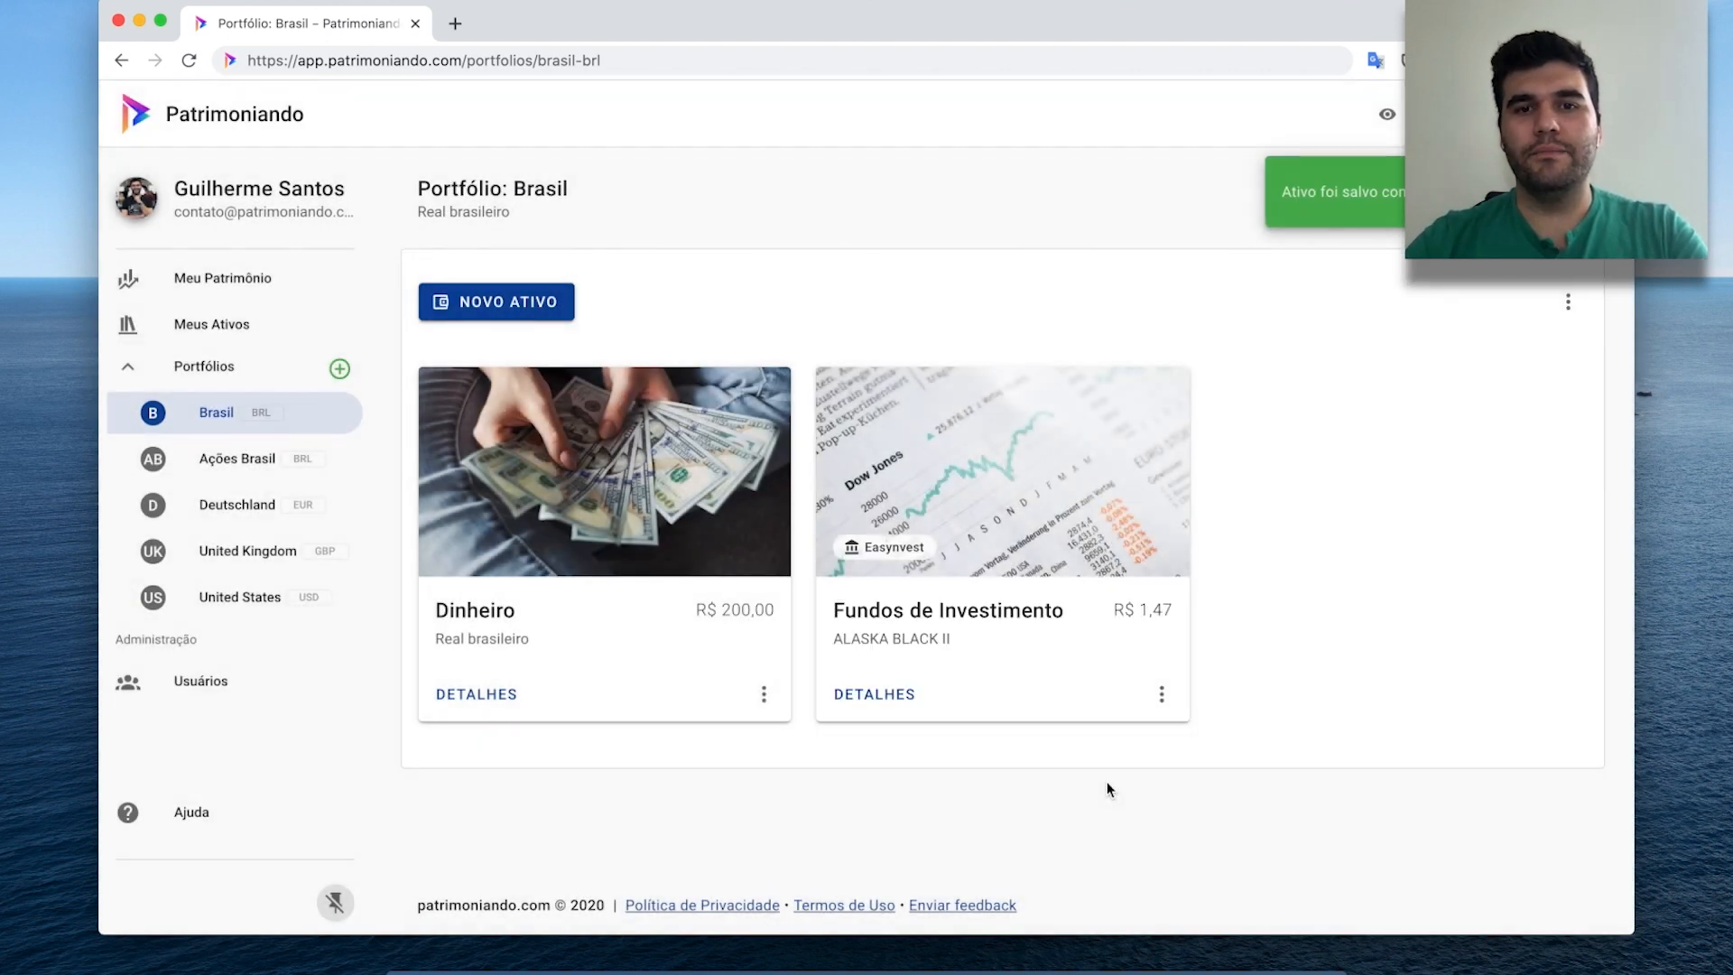
# Open DETALHES on the Fundos de Investimento card to view ALASKA BLACK II's 02/09/2020 purchase.
pyautogui.click(875, 695)
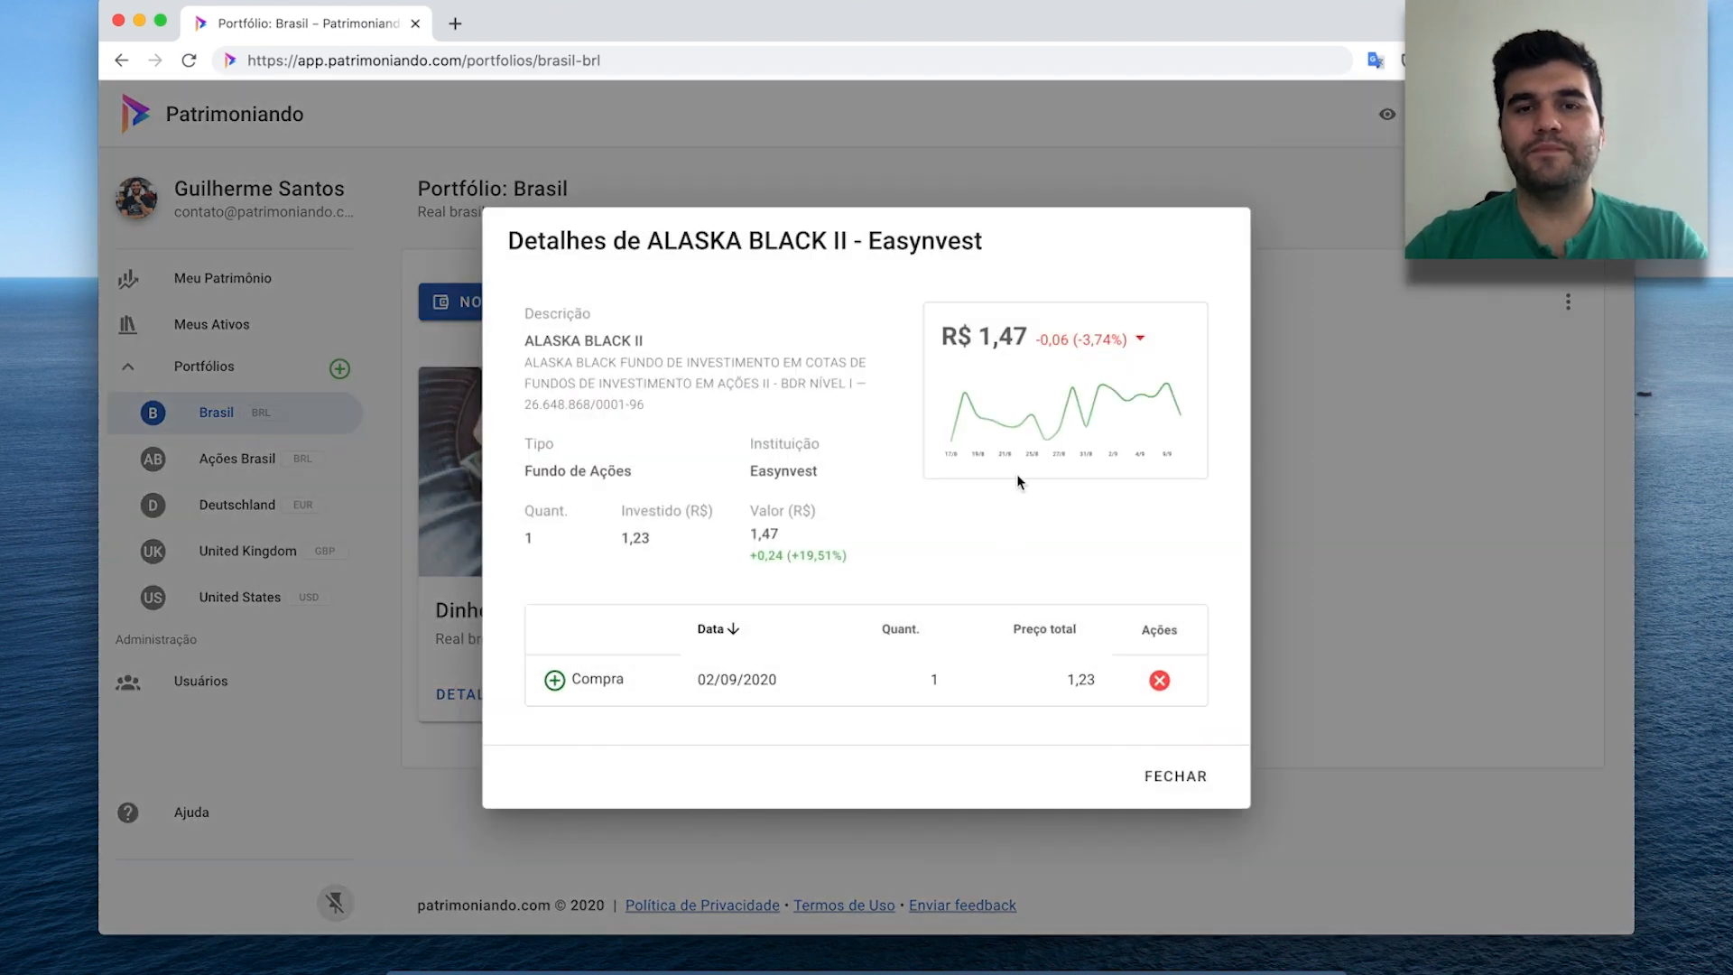